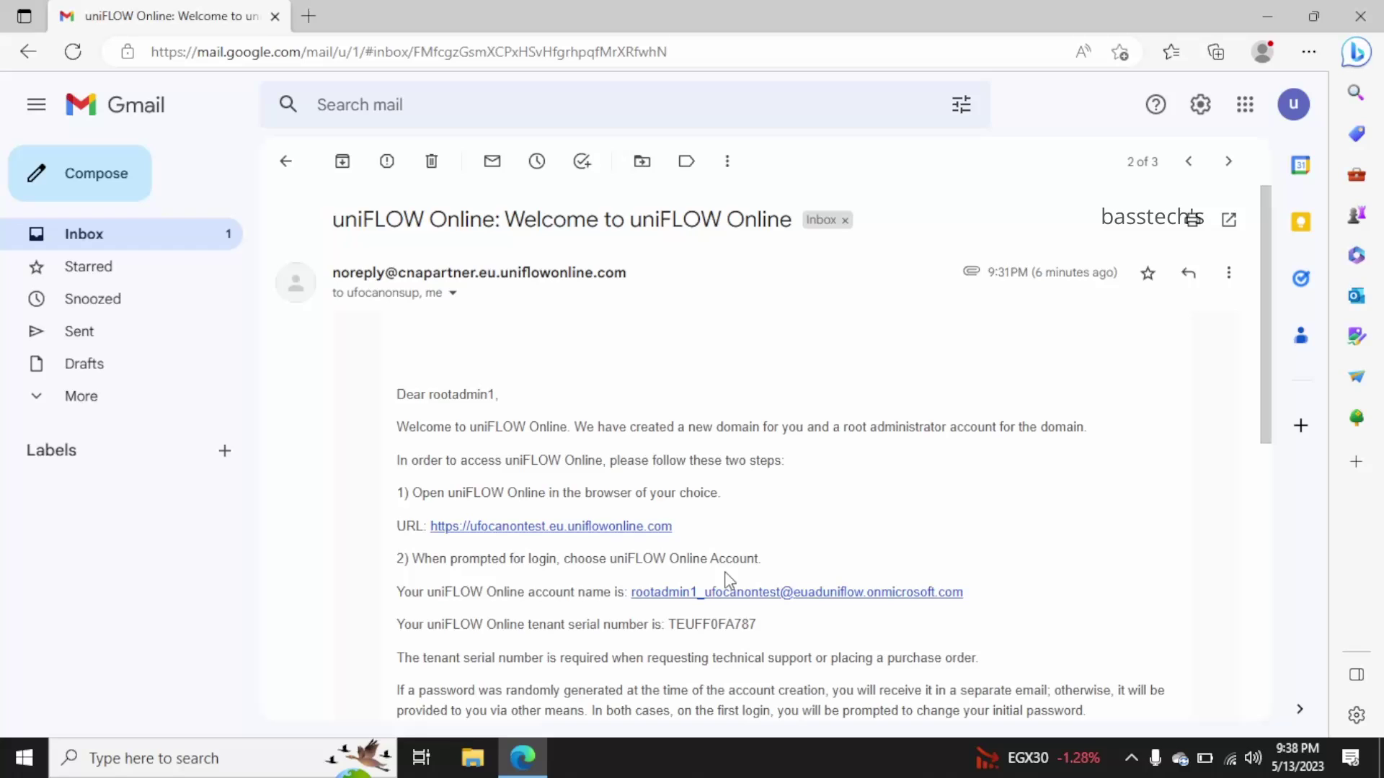
- Scroll down through the uniFLOW Online welcome email in Gmail to find the login link
scroll(889, 548, "down", 1)
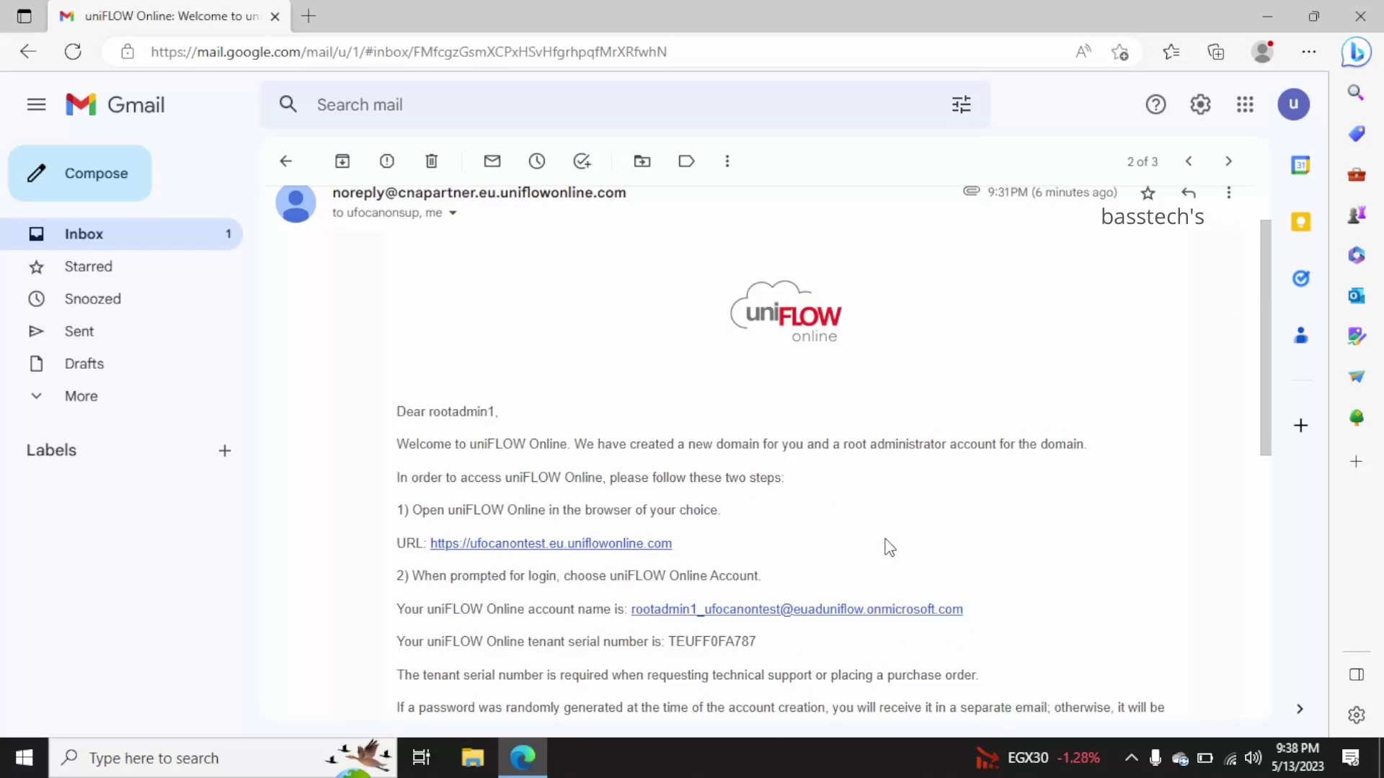
scroll(888, 548, "down", 1)
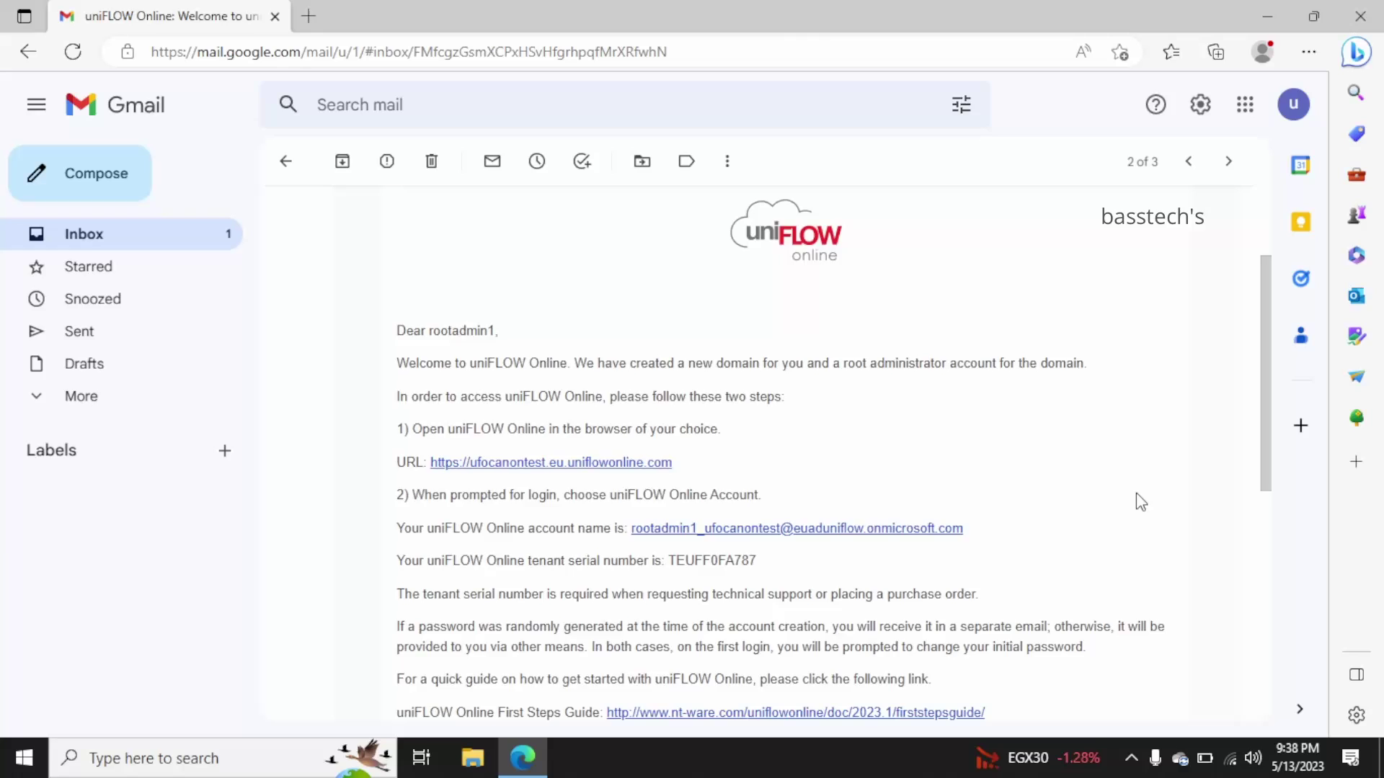
scroll(1140, 502, "down", 1)
scroll(1141, 502, "down", 1)
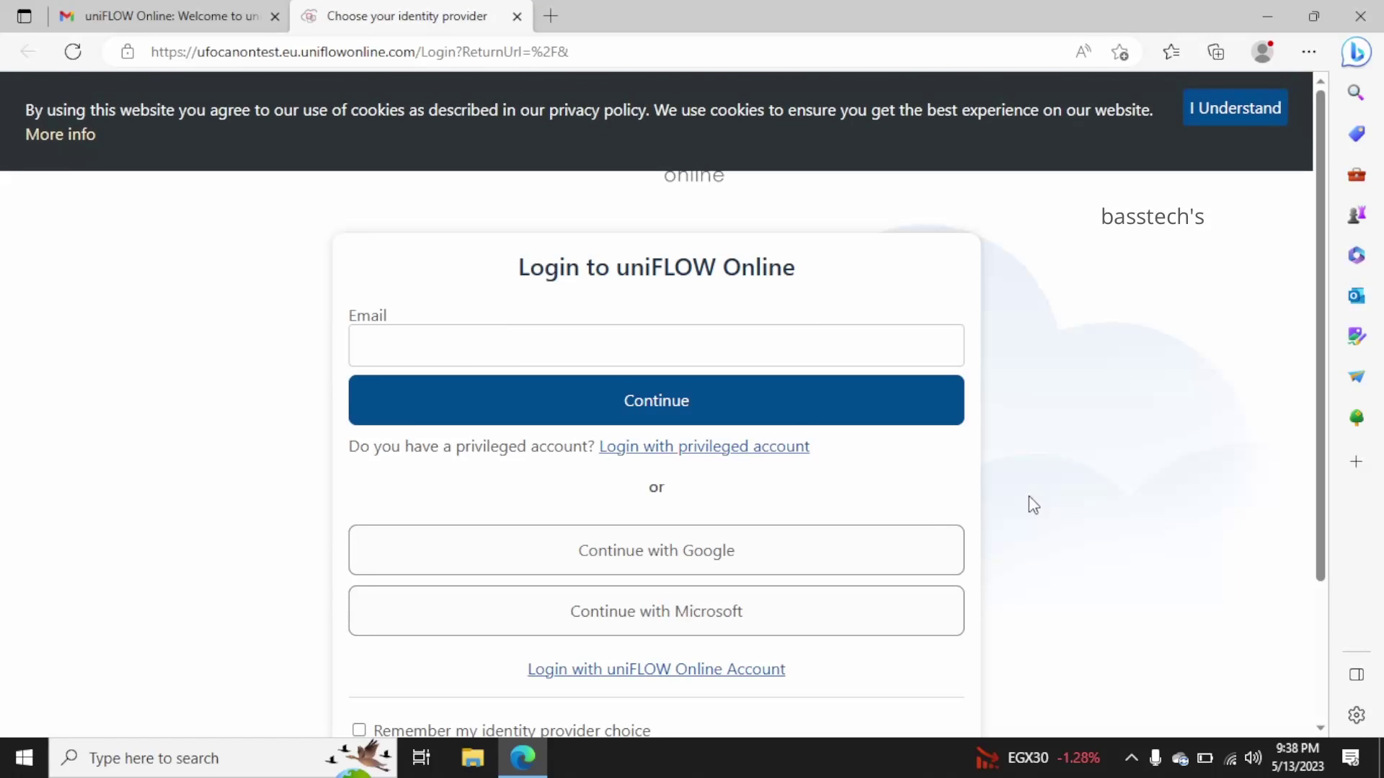
- Copy the admin account name from the welcome email and submit it as the Microsoft sign-in email
left_click(139, 16)
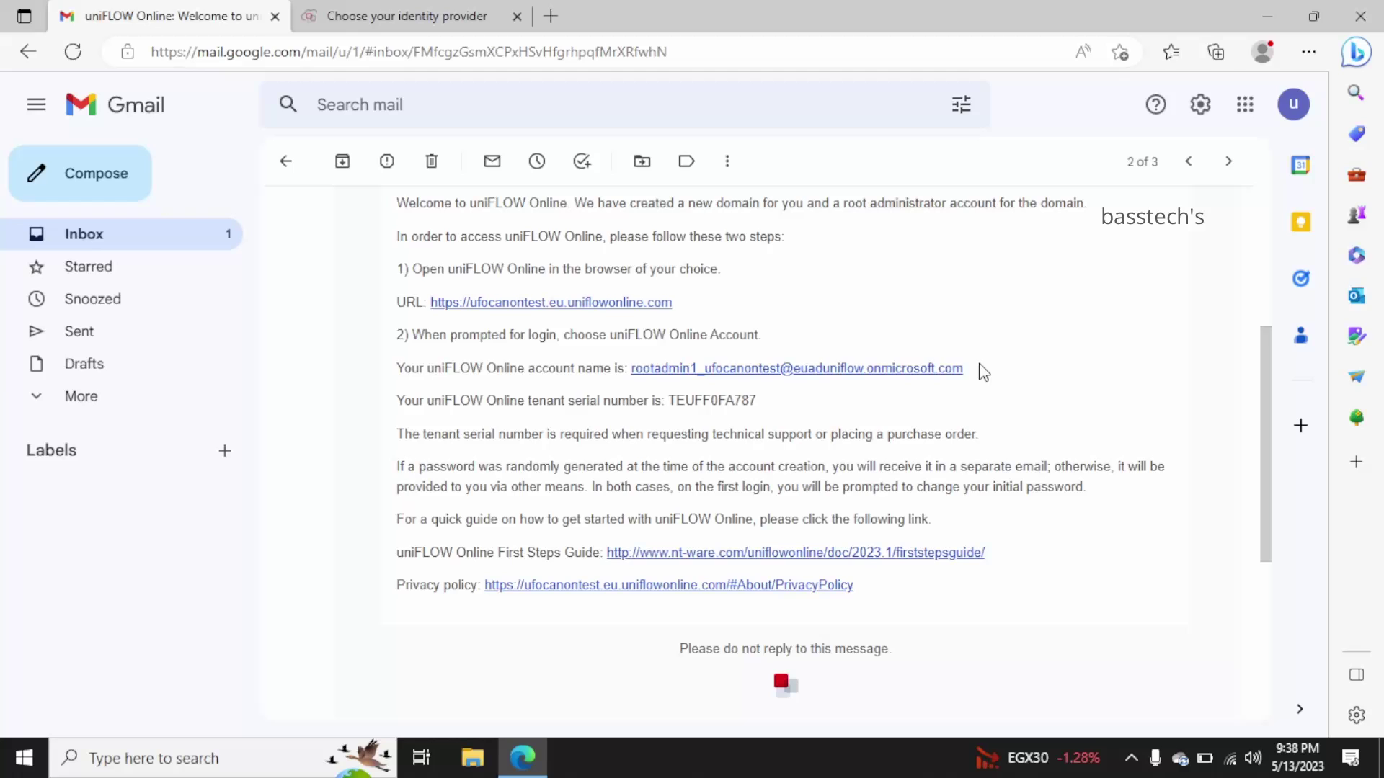
left_click_drag(984, 372, 644, 372)
key("ctrl+c")
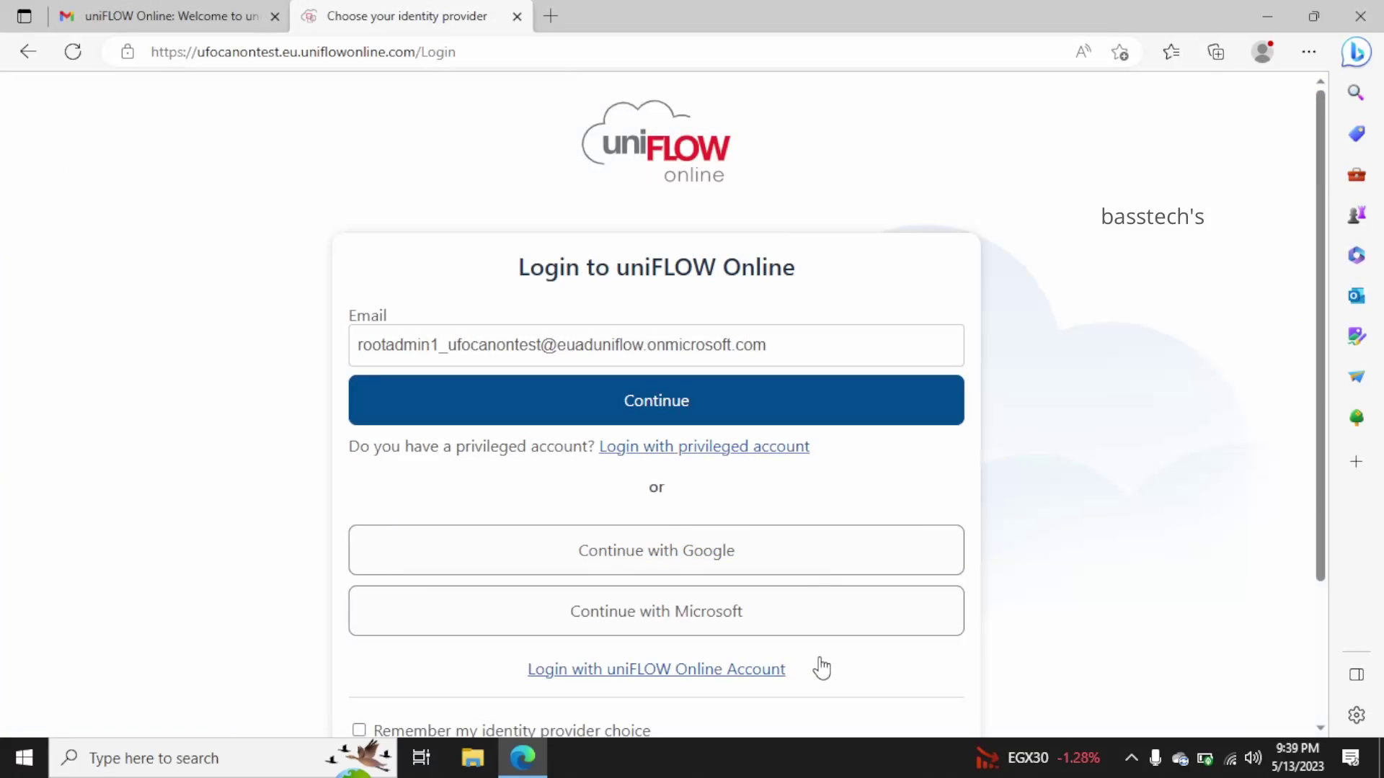
left_click(773, 678)
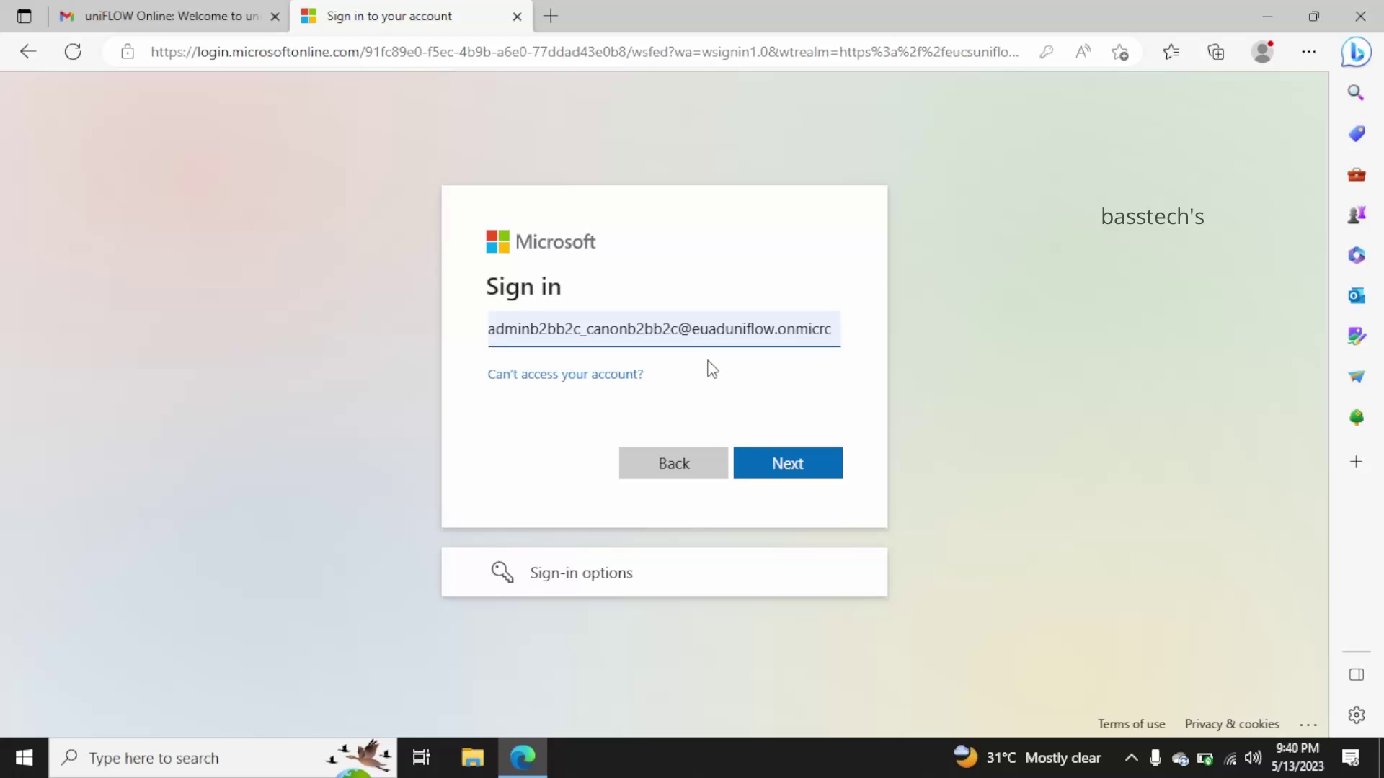
left_click(696, 328)
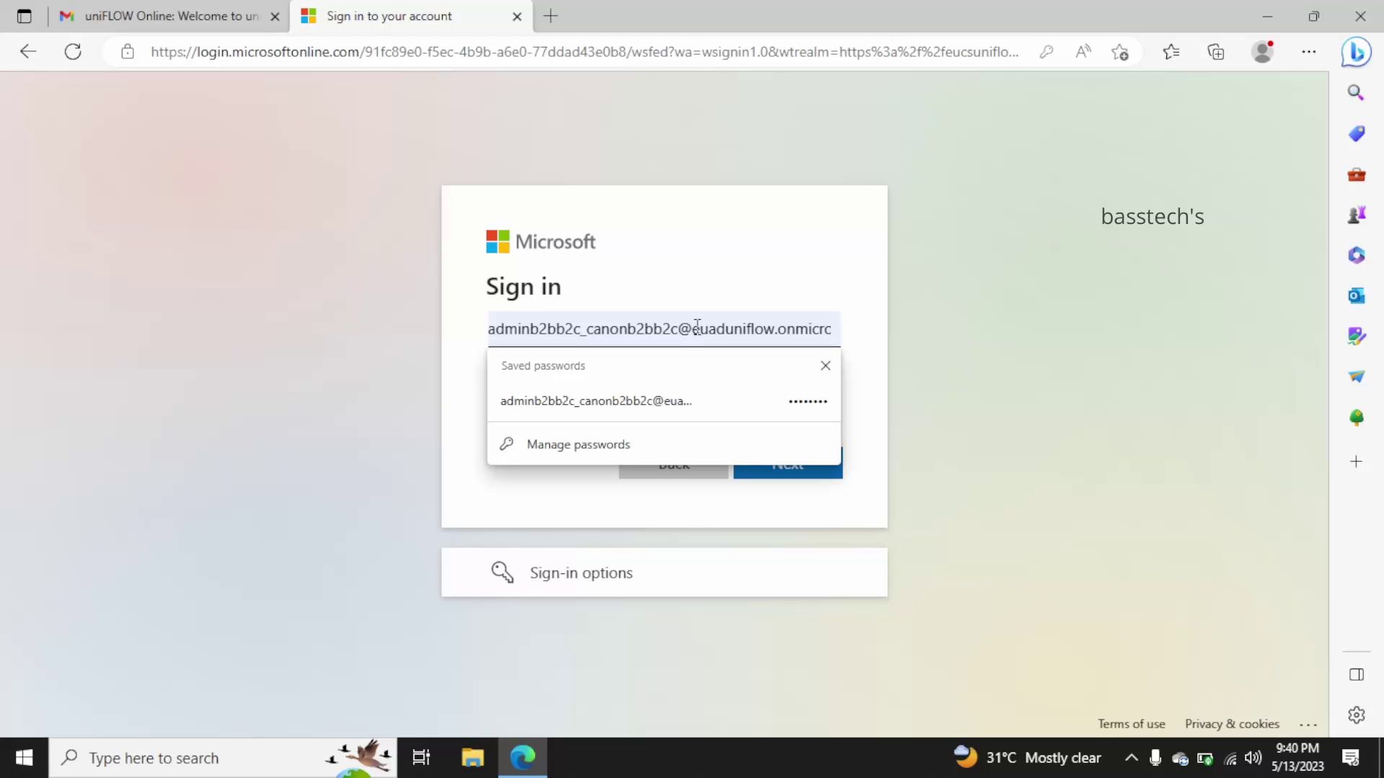
triple_click(697, 326)
key("BackSpace")
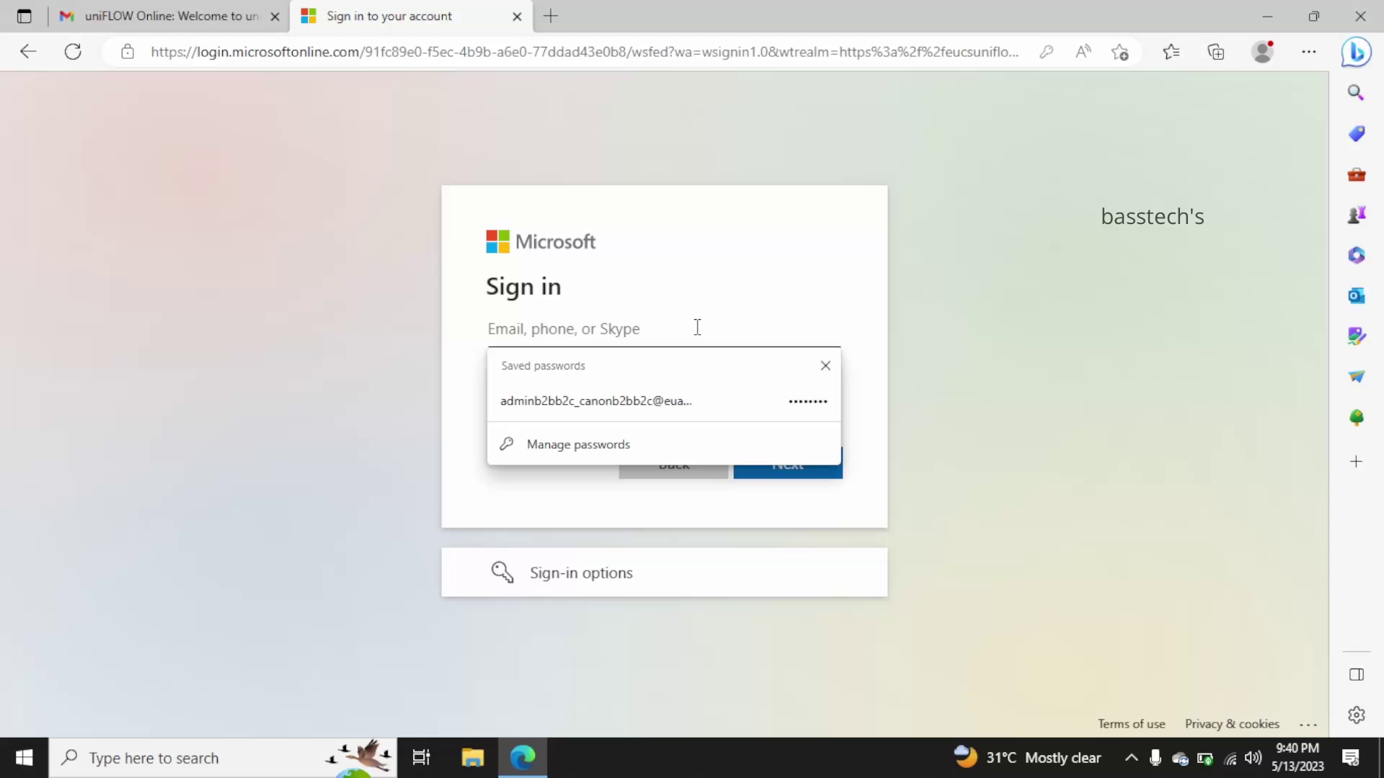
key("ctrl+v")
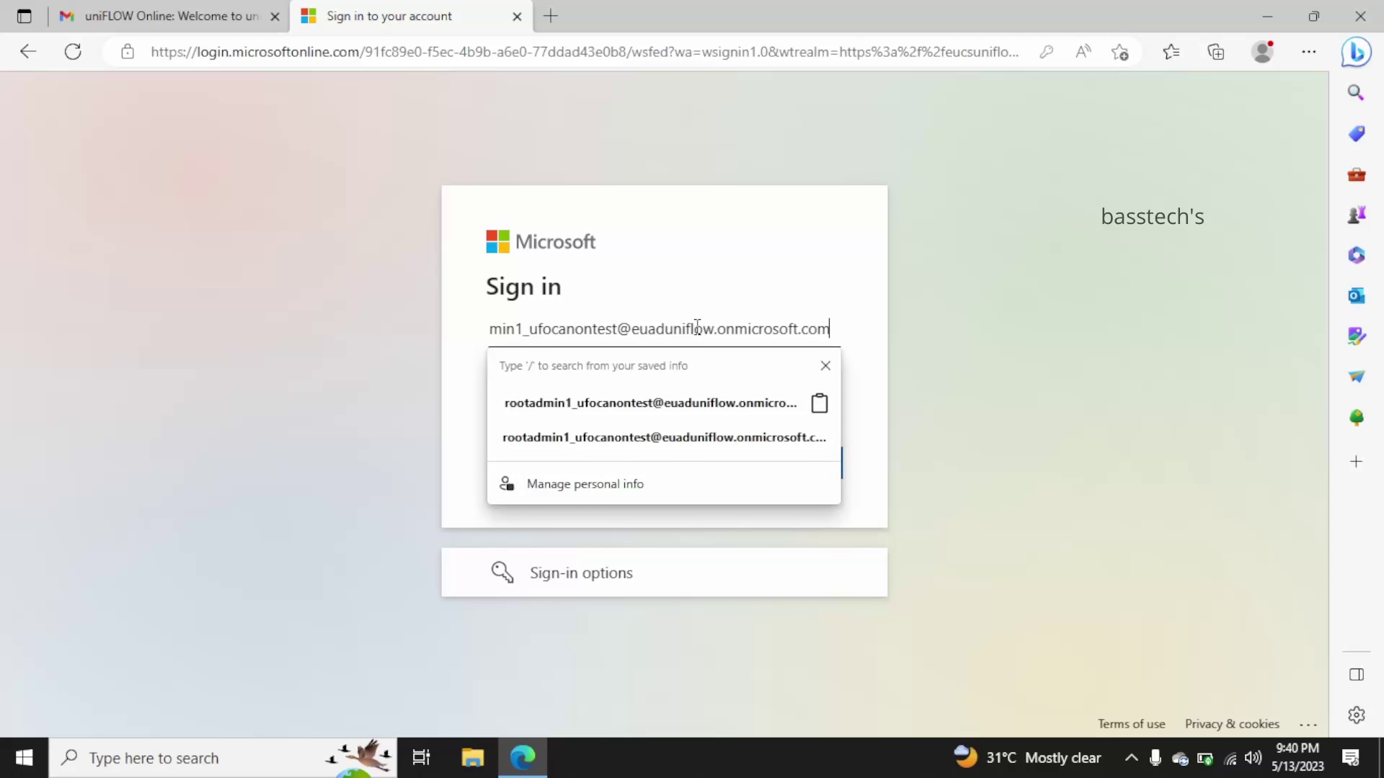
key("Tab")
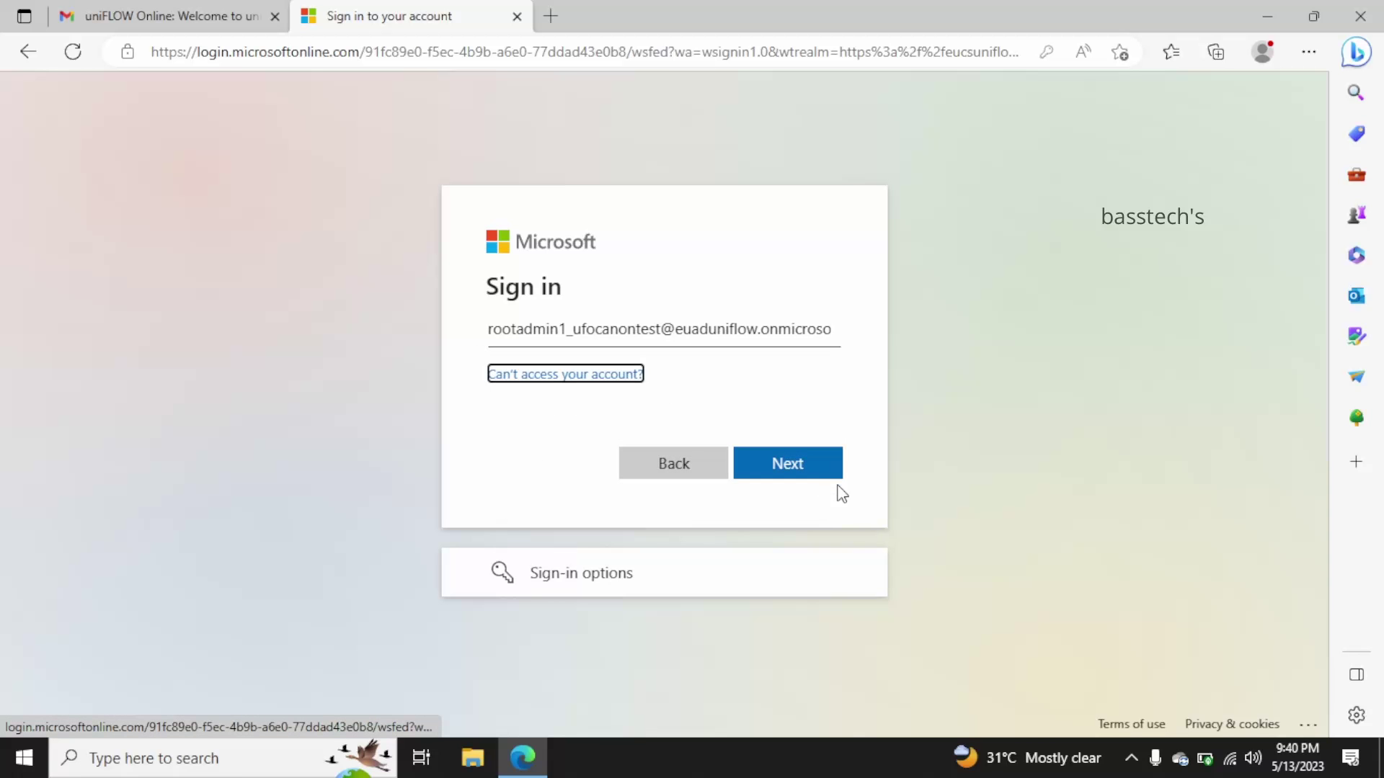
left_click(818, 469)
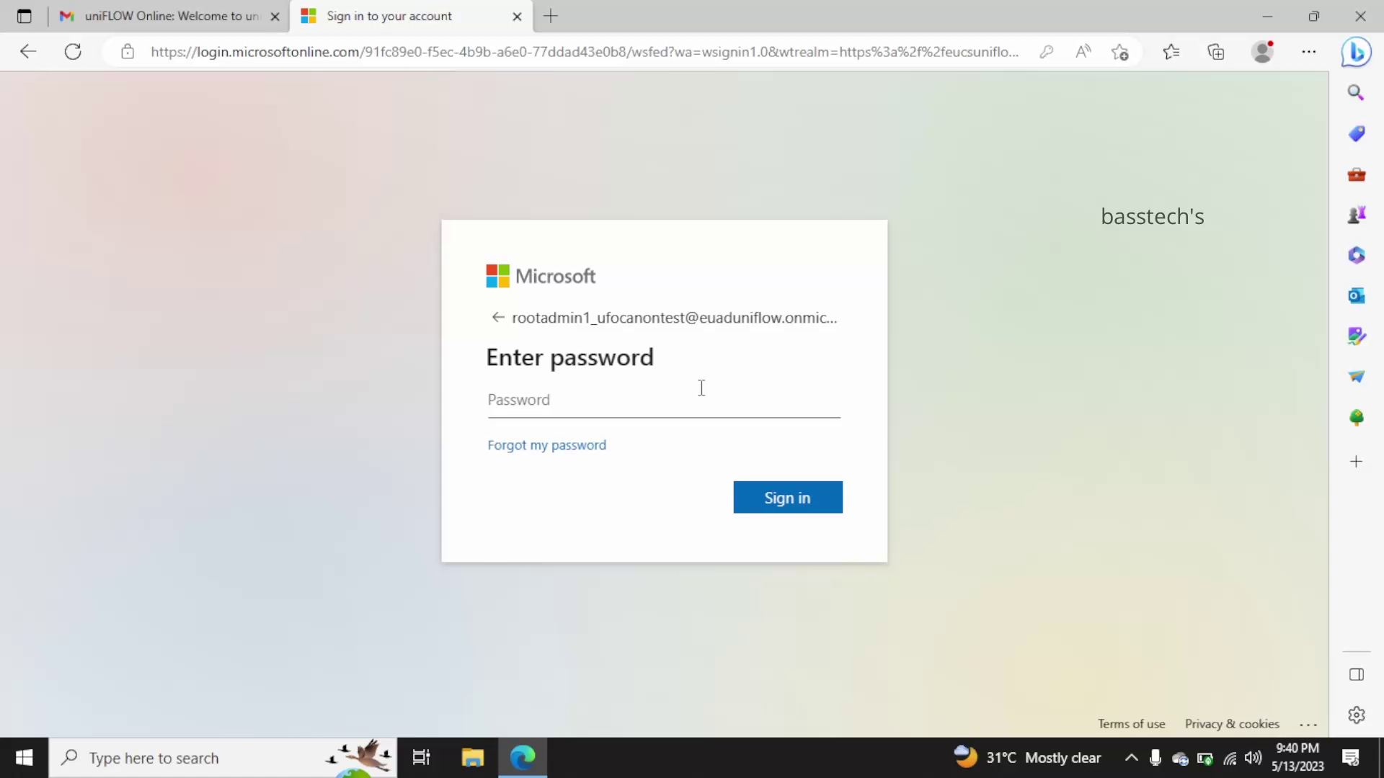
- Copy the temporary password from its Gmail email and paste it in to sign in
left_click(153, 15)
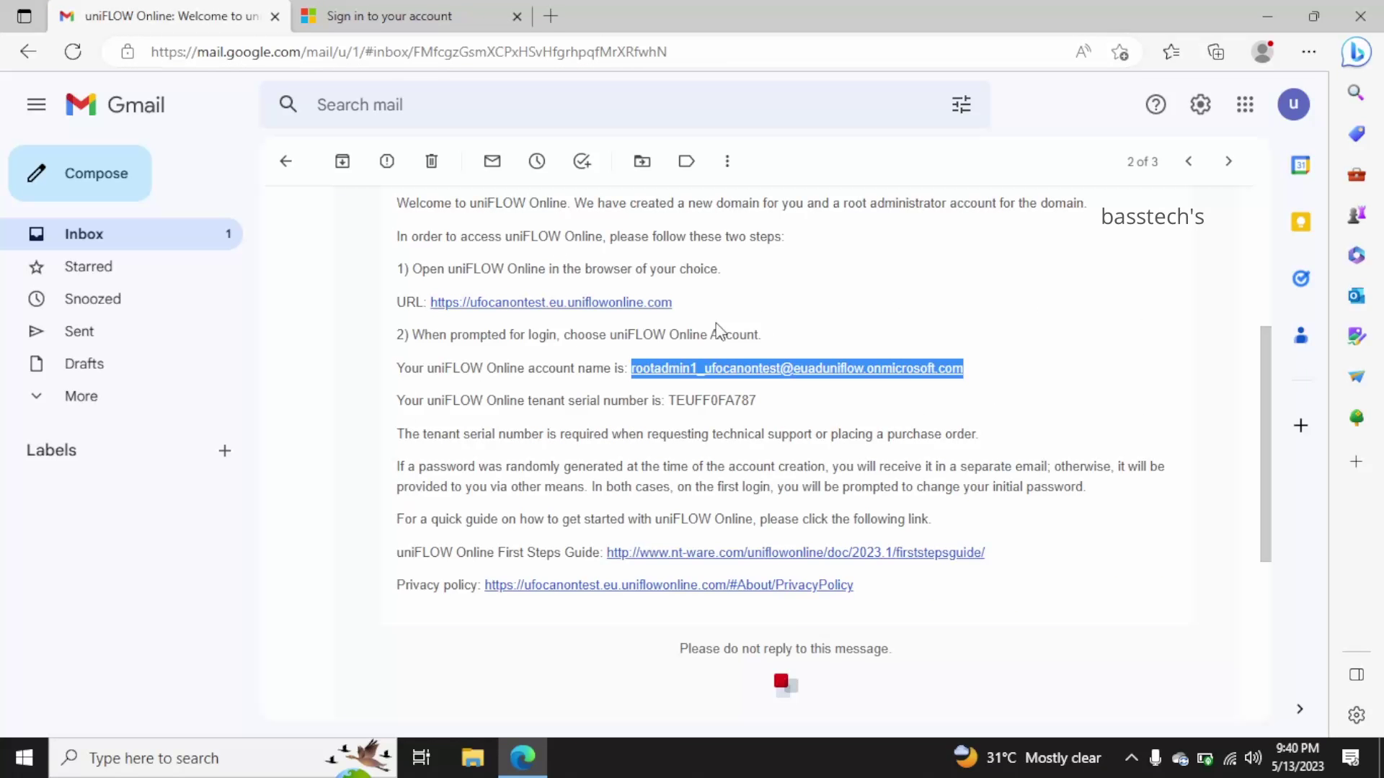
left_click(287, 163)
left_click(742, 539)
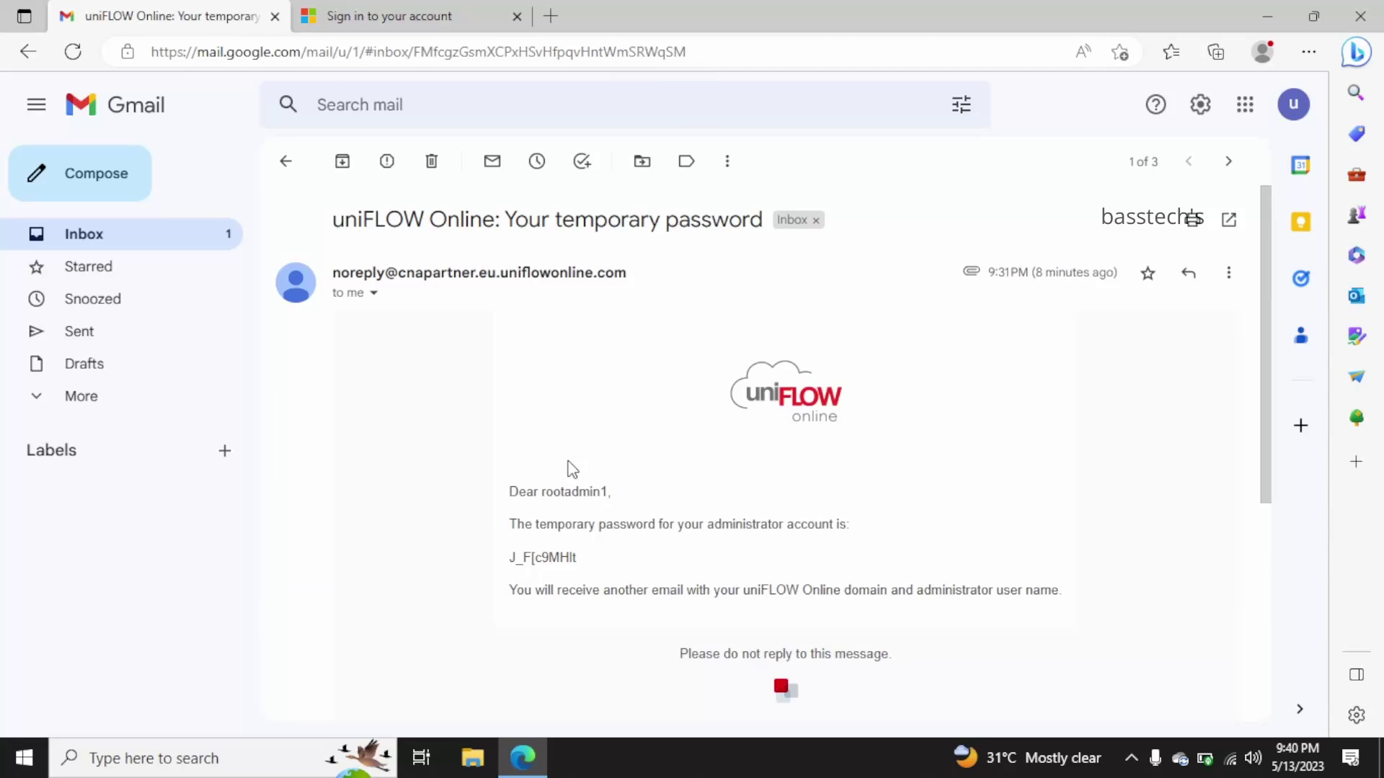
left_click_drag(581, 558, 510, 560)
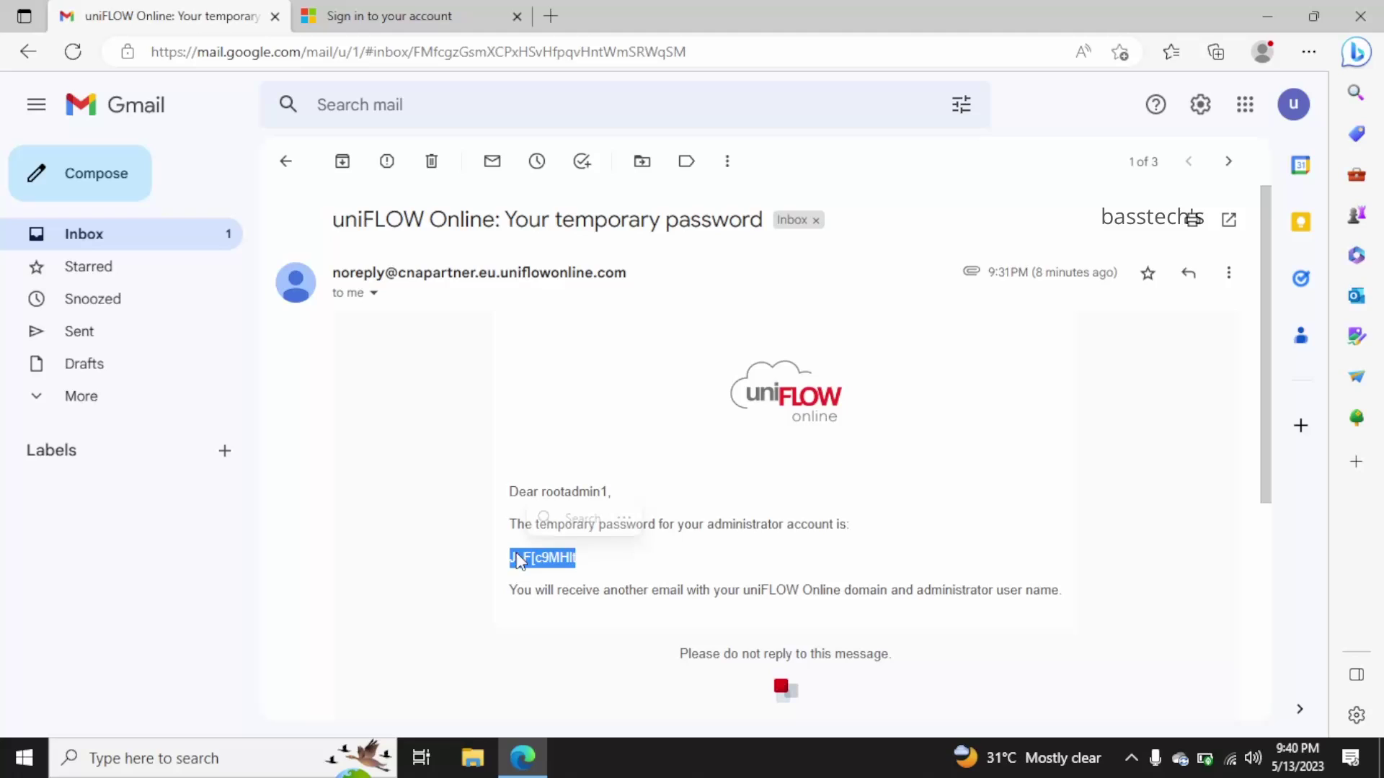
left_click(367, 15)
left_click(563, 404)
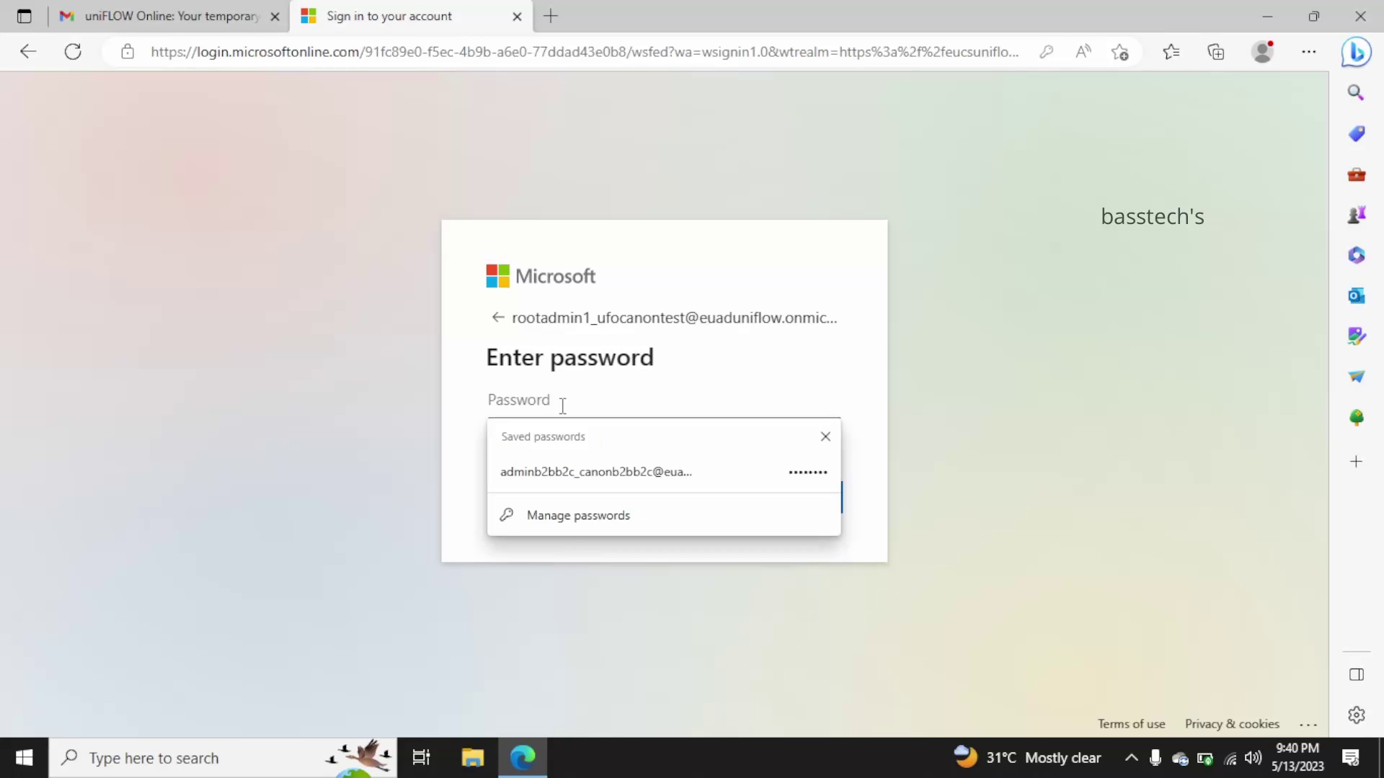
key("ctrl+v")
left_click(786, 498)
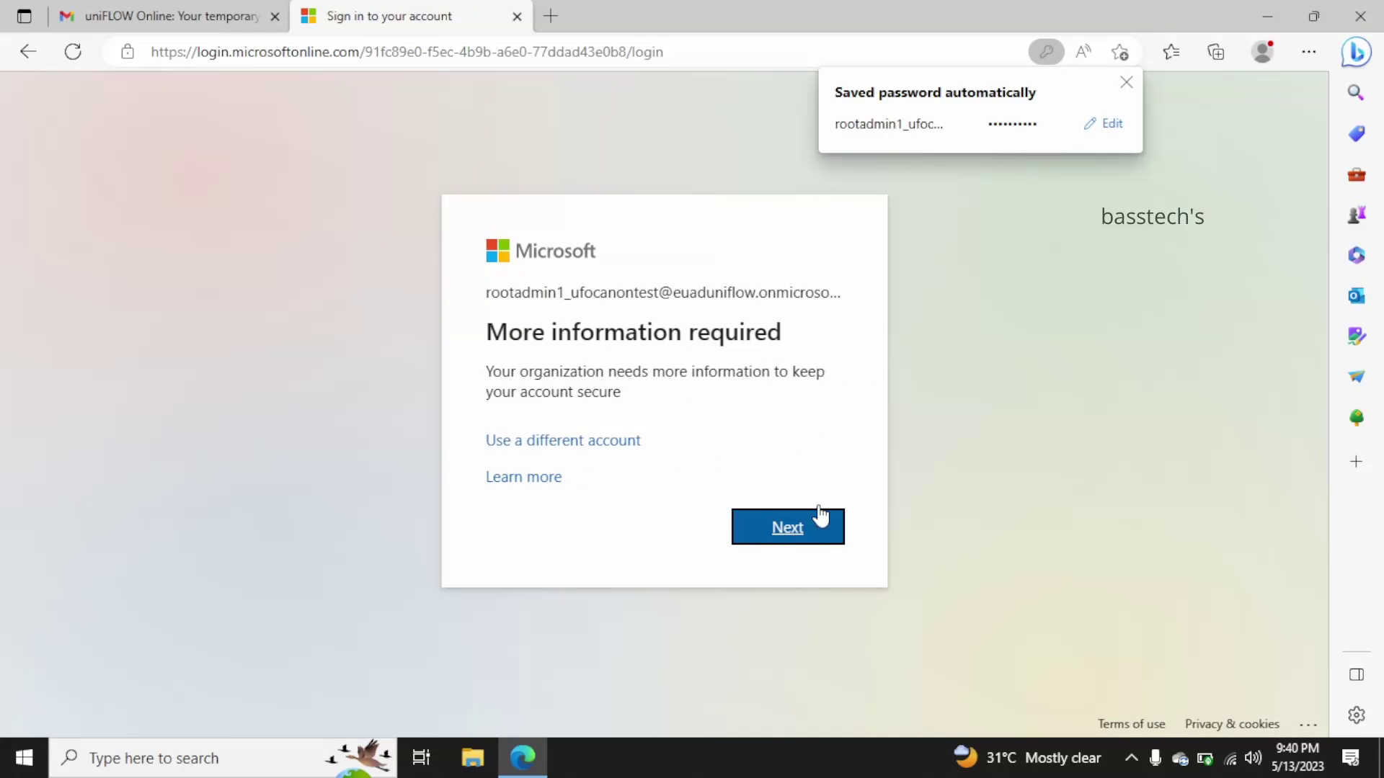
- Pair Microsoft Authenticator via QR code, approve its test notification, and finish setup
left_click(790, 539)
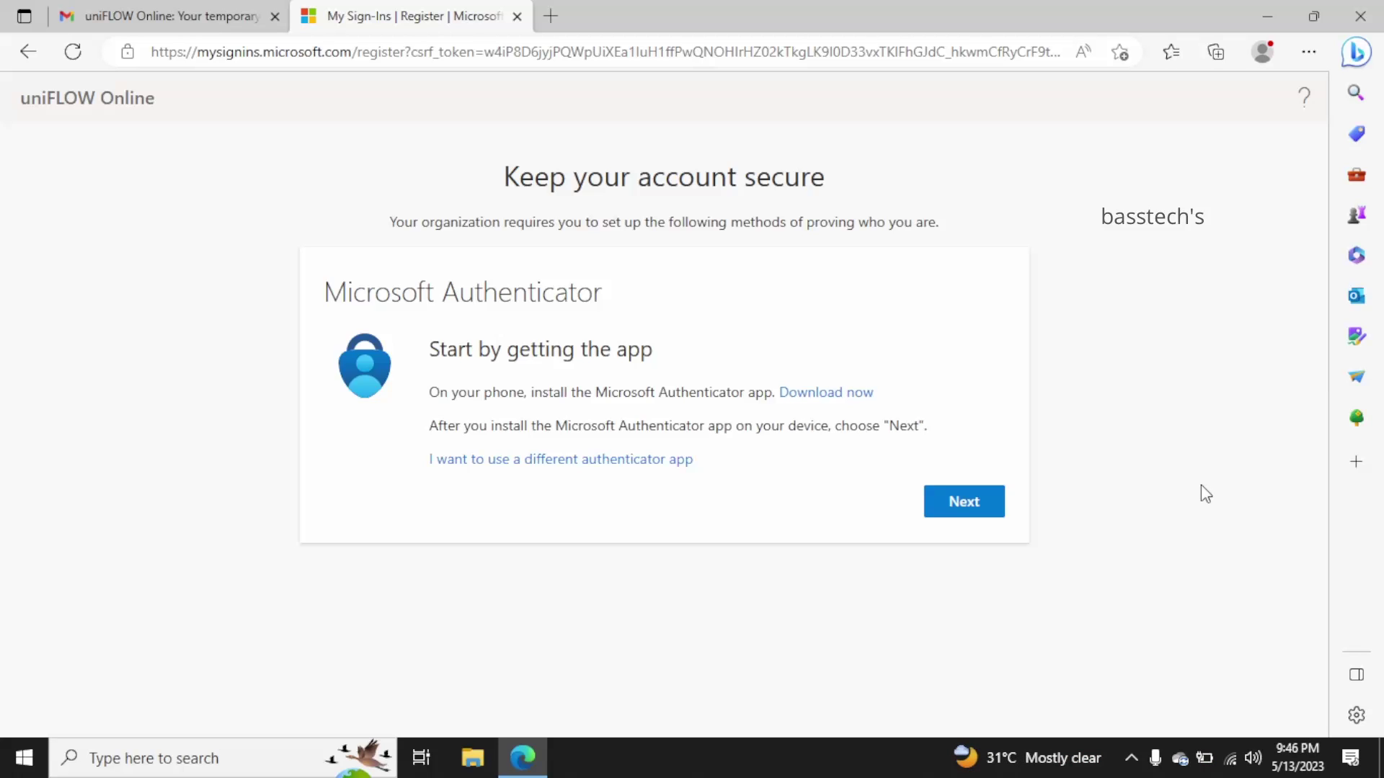
left_click(975, 508)
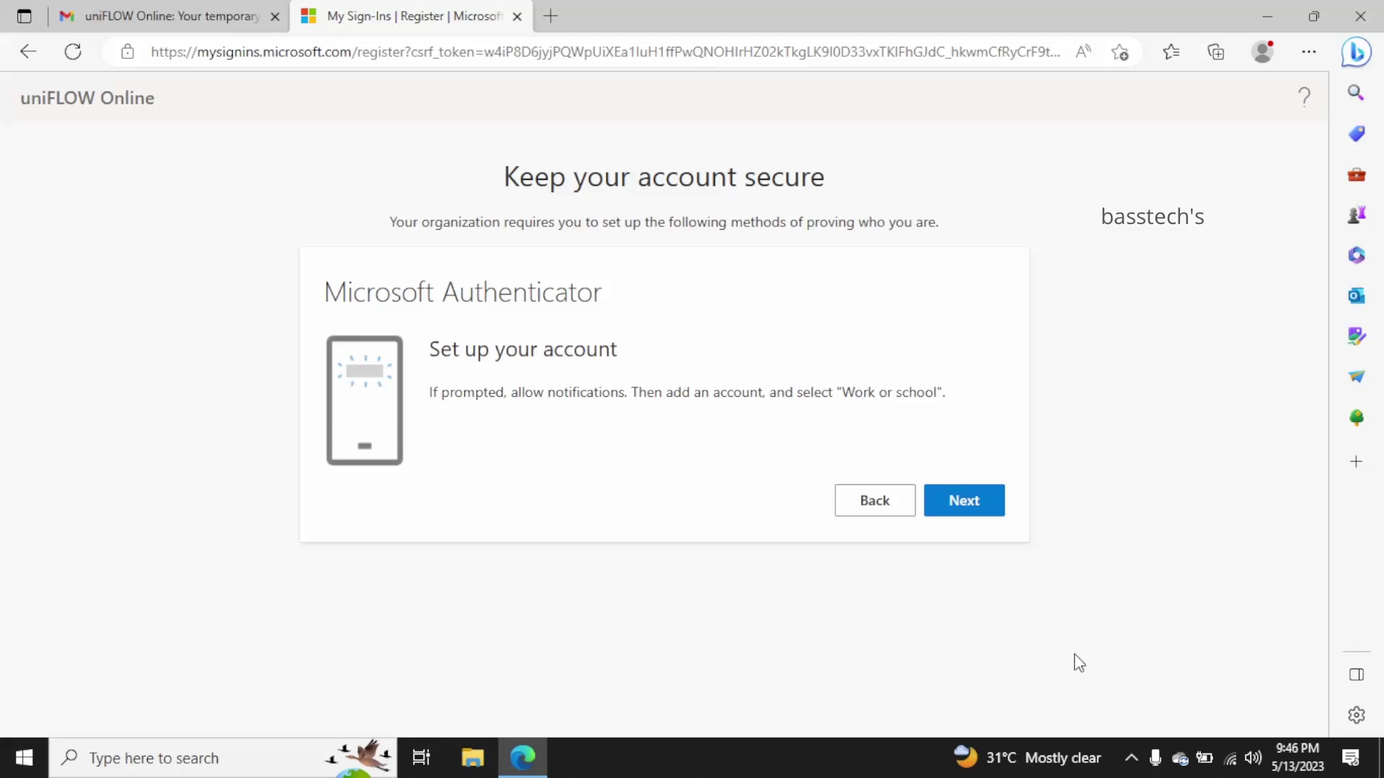
left_click(987, 506)
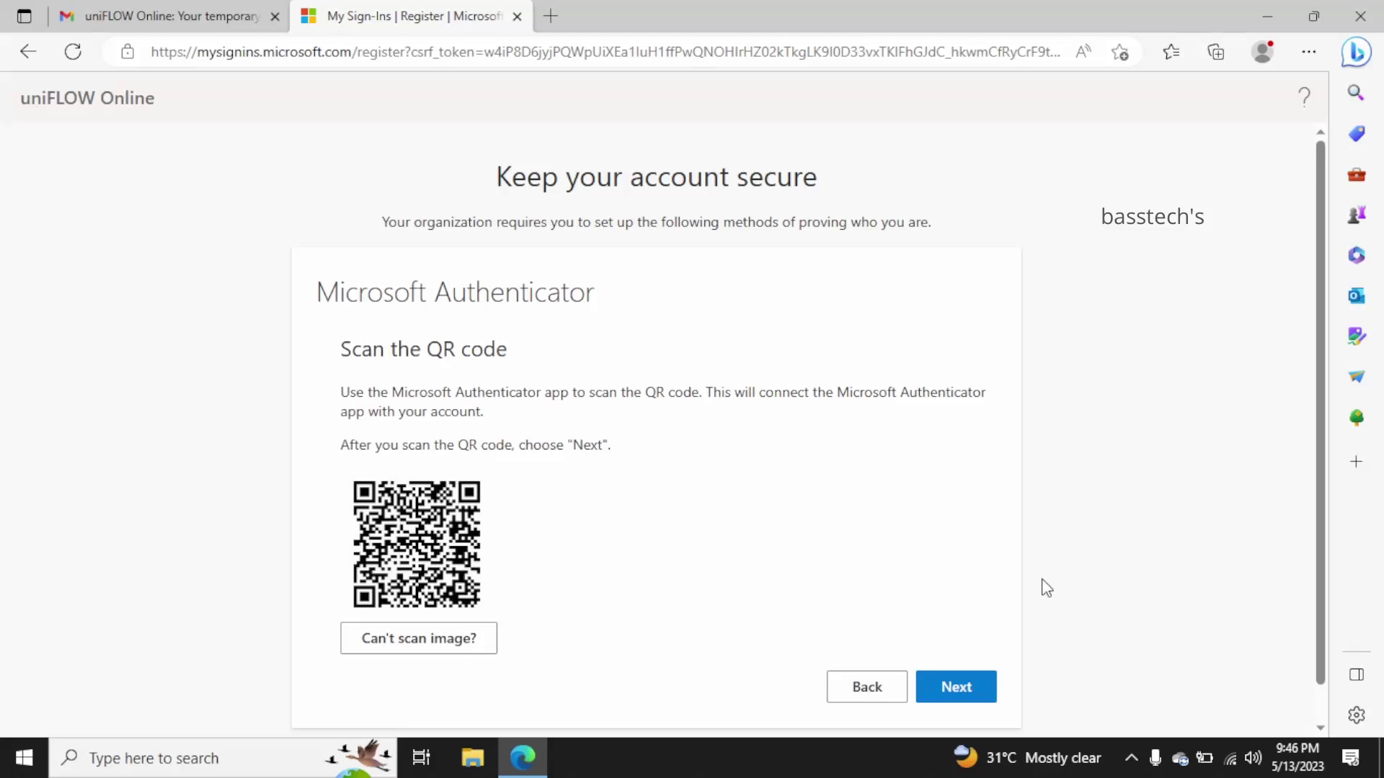
left_click(973, 695)
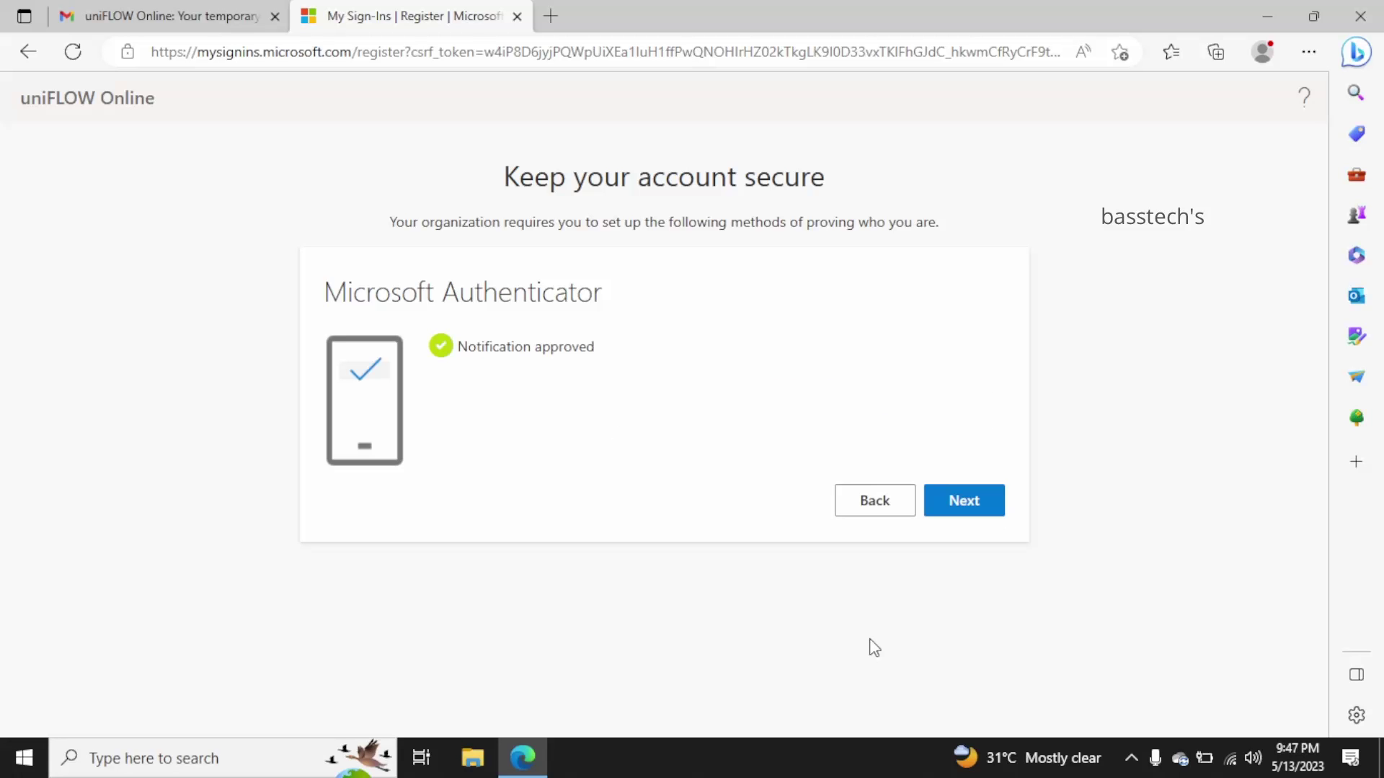
left_click(996, 509)
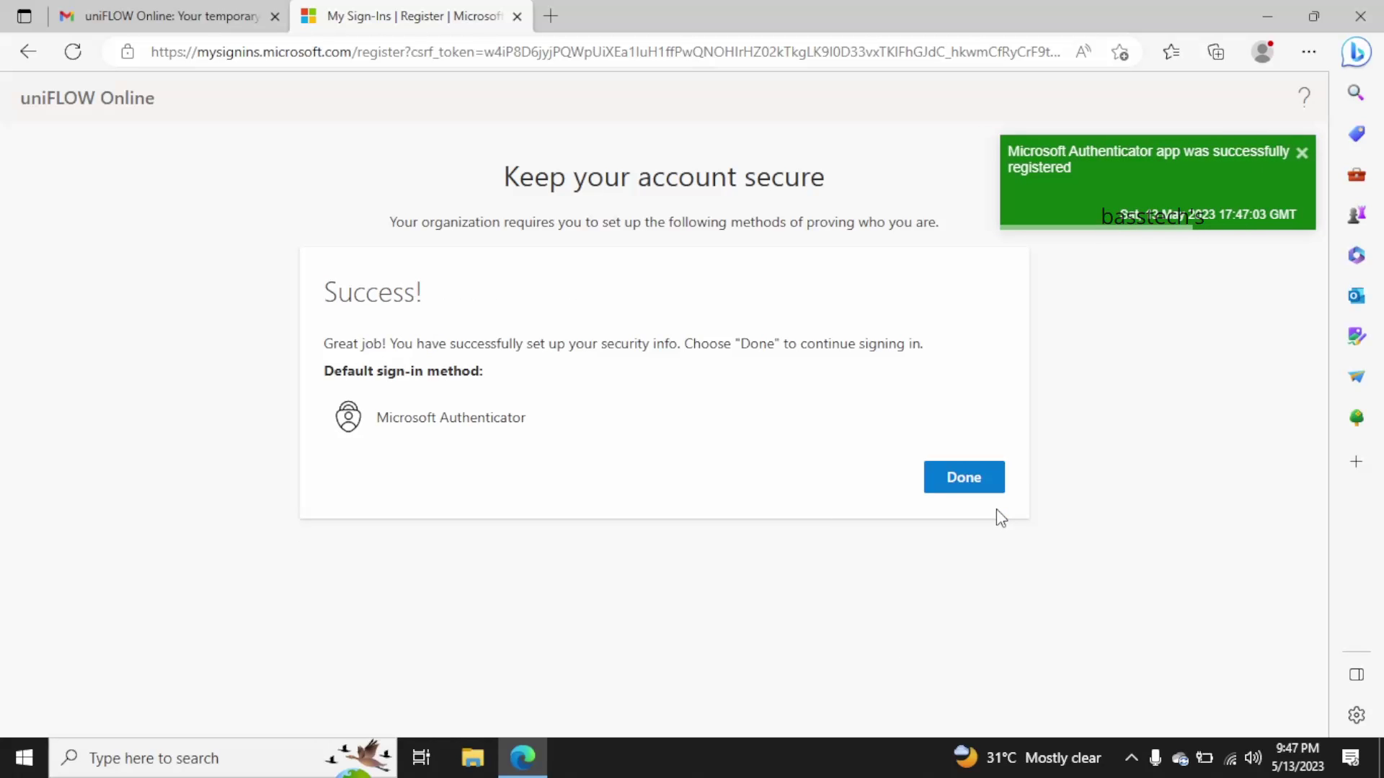
left_click(978, 486)
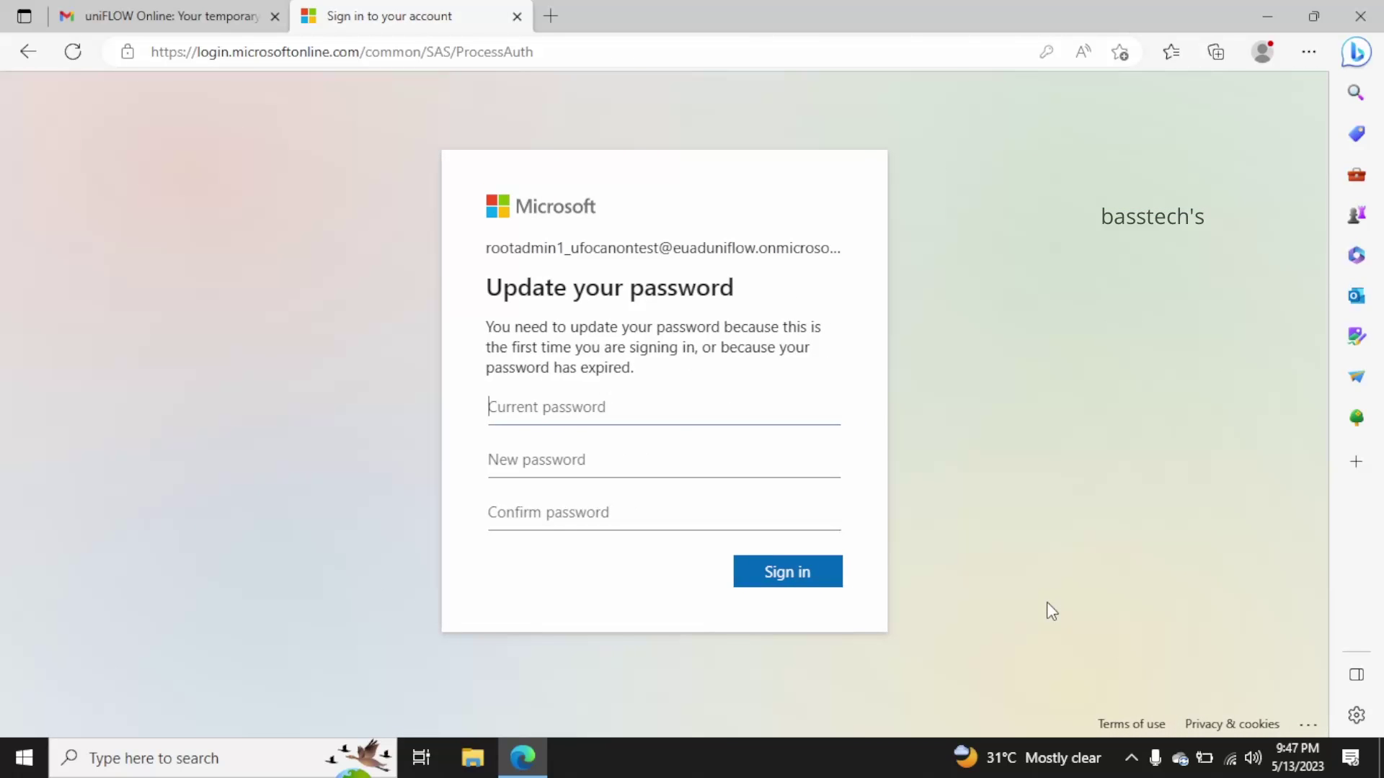
- Enter the temporary password as current password, then type and confirm a new password and submit
left_click(205, 18)
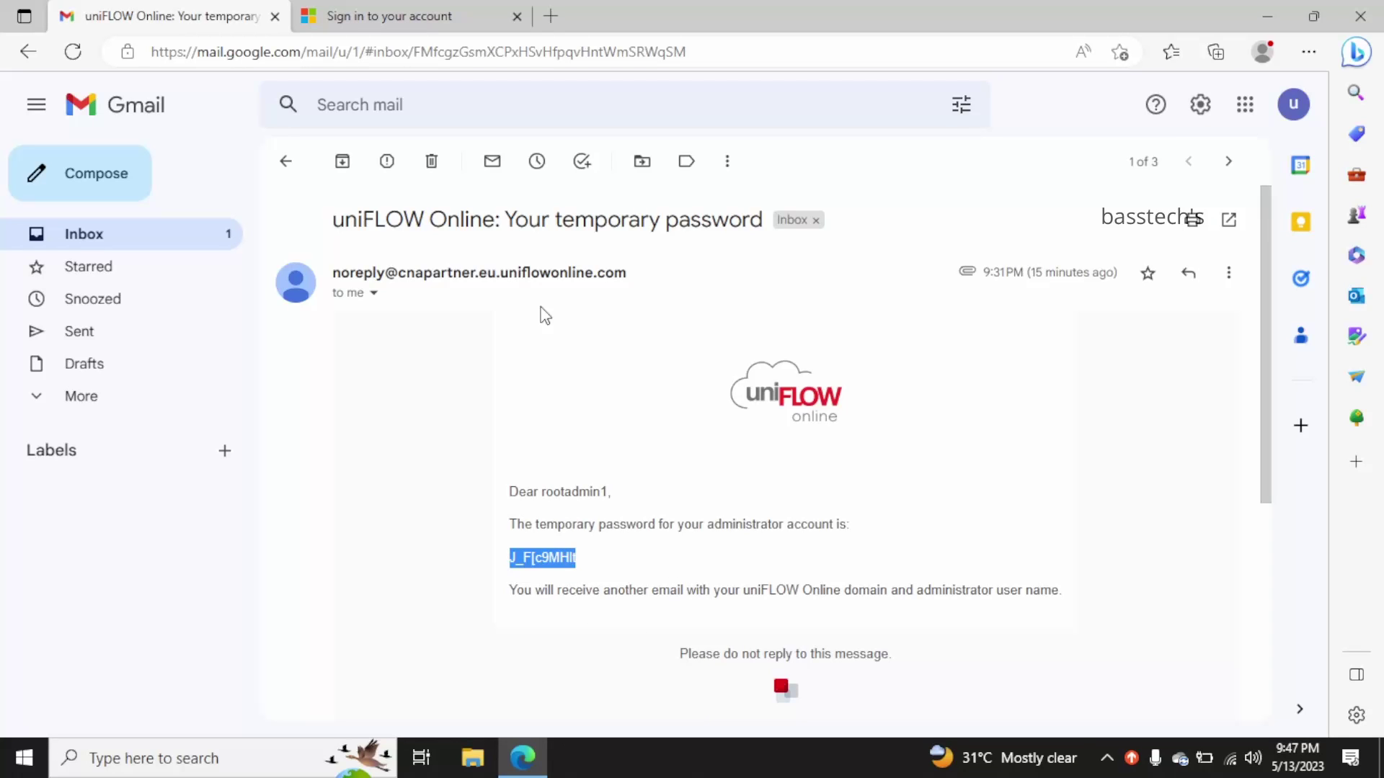
left_click(401, 17)
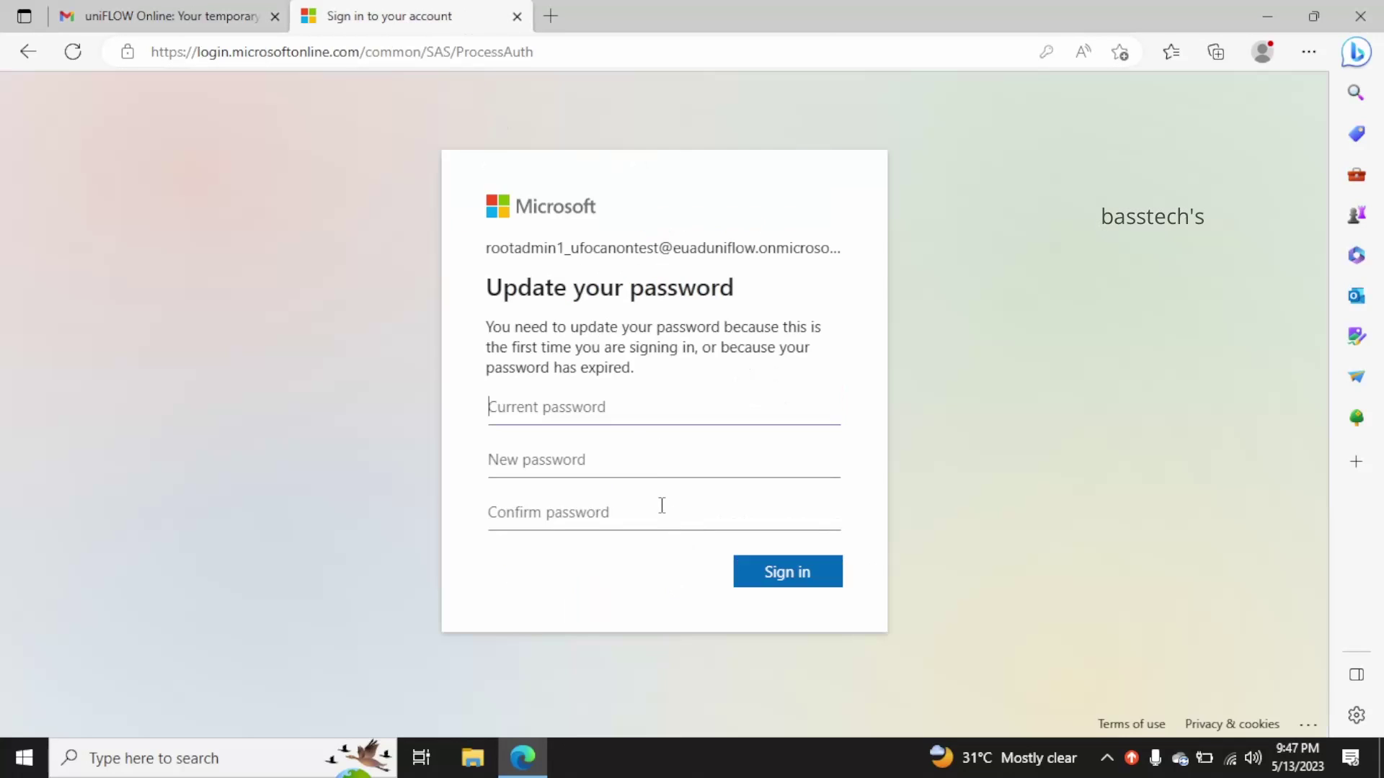
left_click(621, 401)
key("ctrl+v")
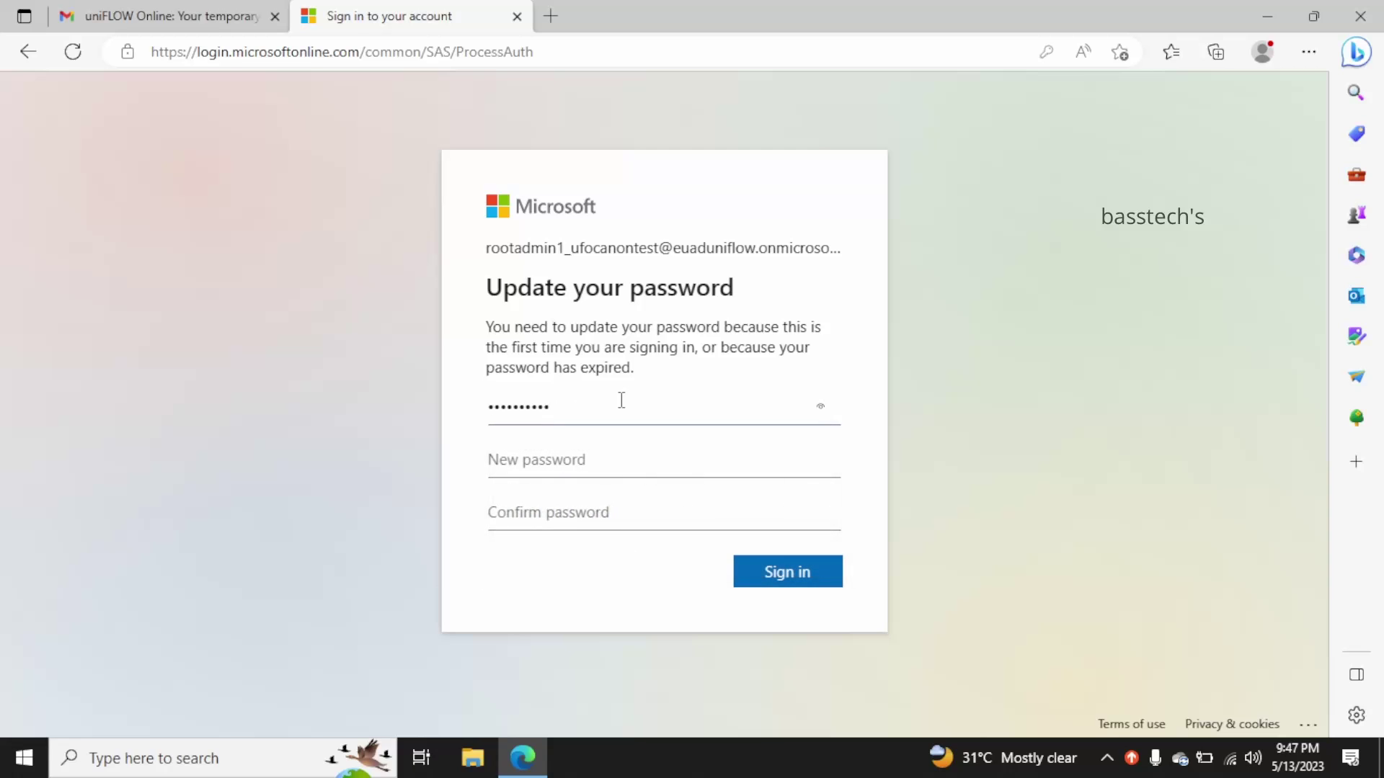
key("Tab")
type("•")
type("•••••••")
key("Tab")
type("••••")
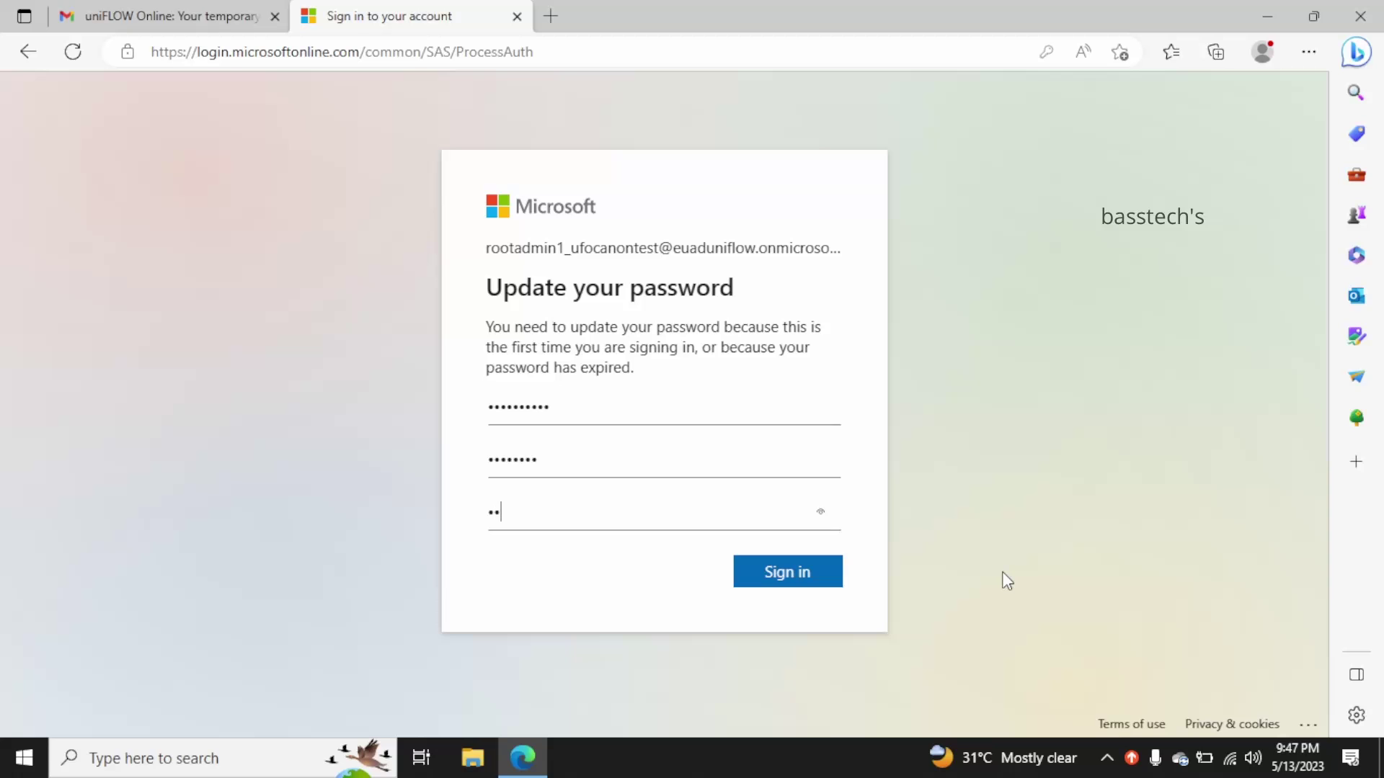
type("•••")
left_click(791, 582)
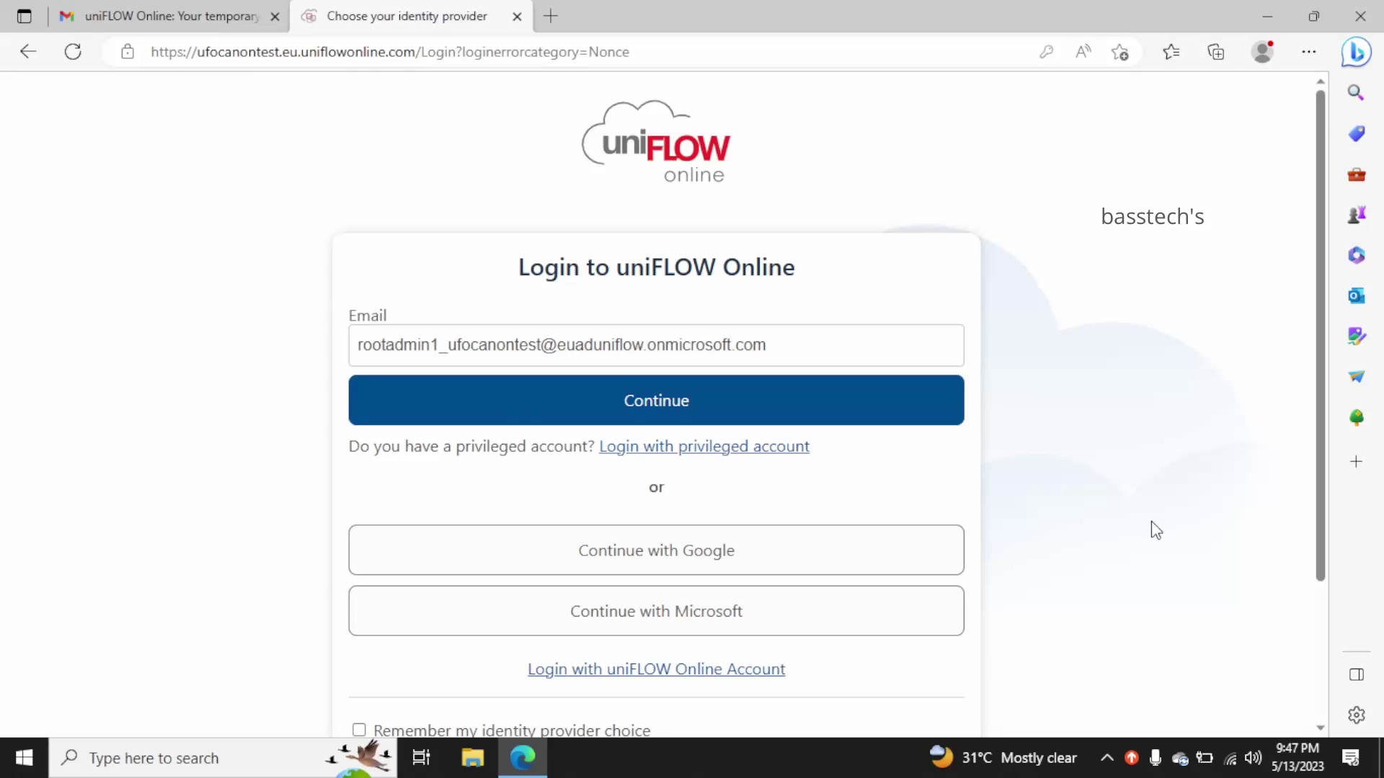
- Scroll to the end of the Cloud Services Agreement, tick 'I accept the Services Agreement', and accept
scroll(1156, 531, "down", 2)
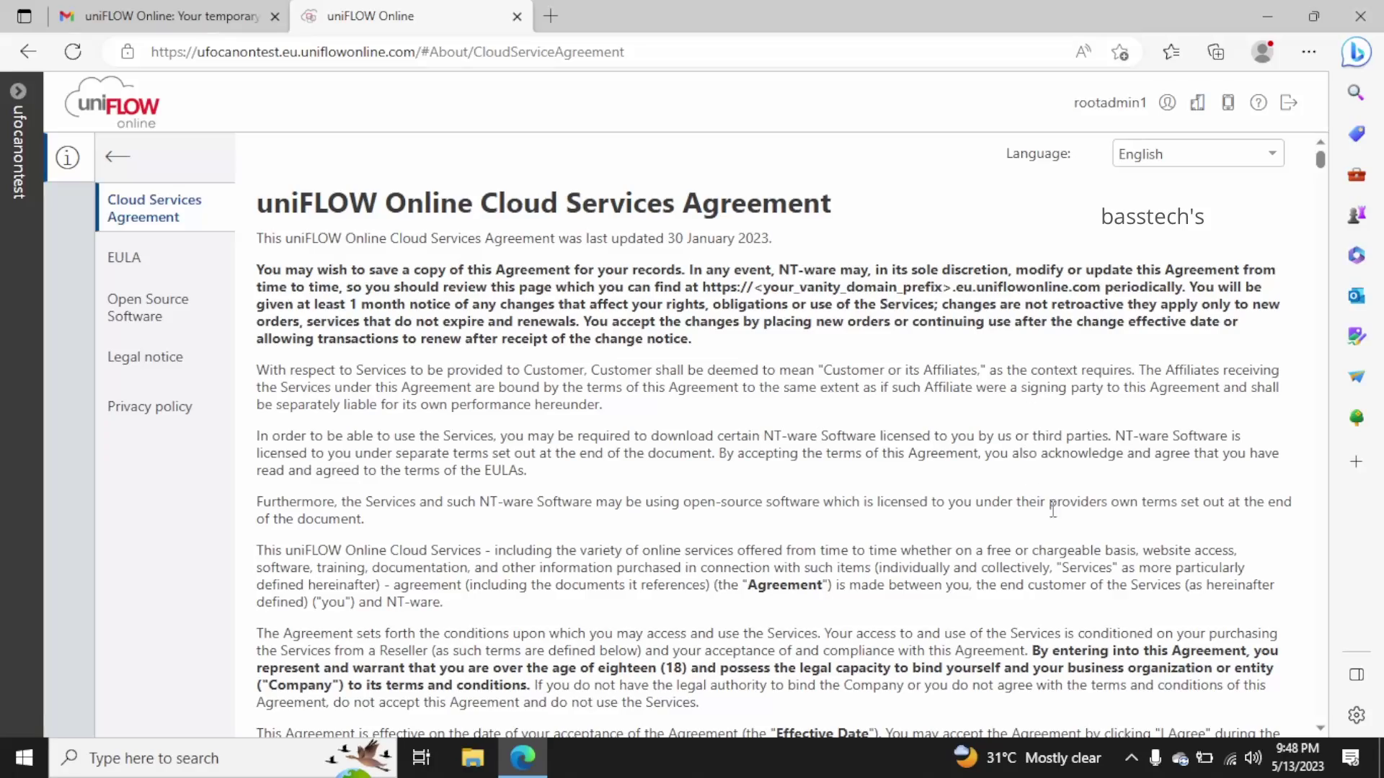
scroll(989, 534, "down", 15)
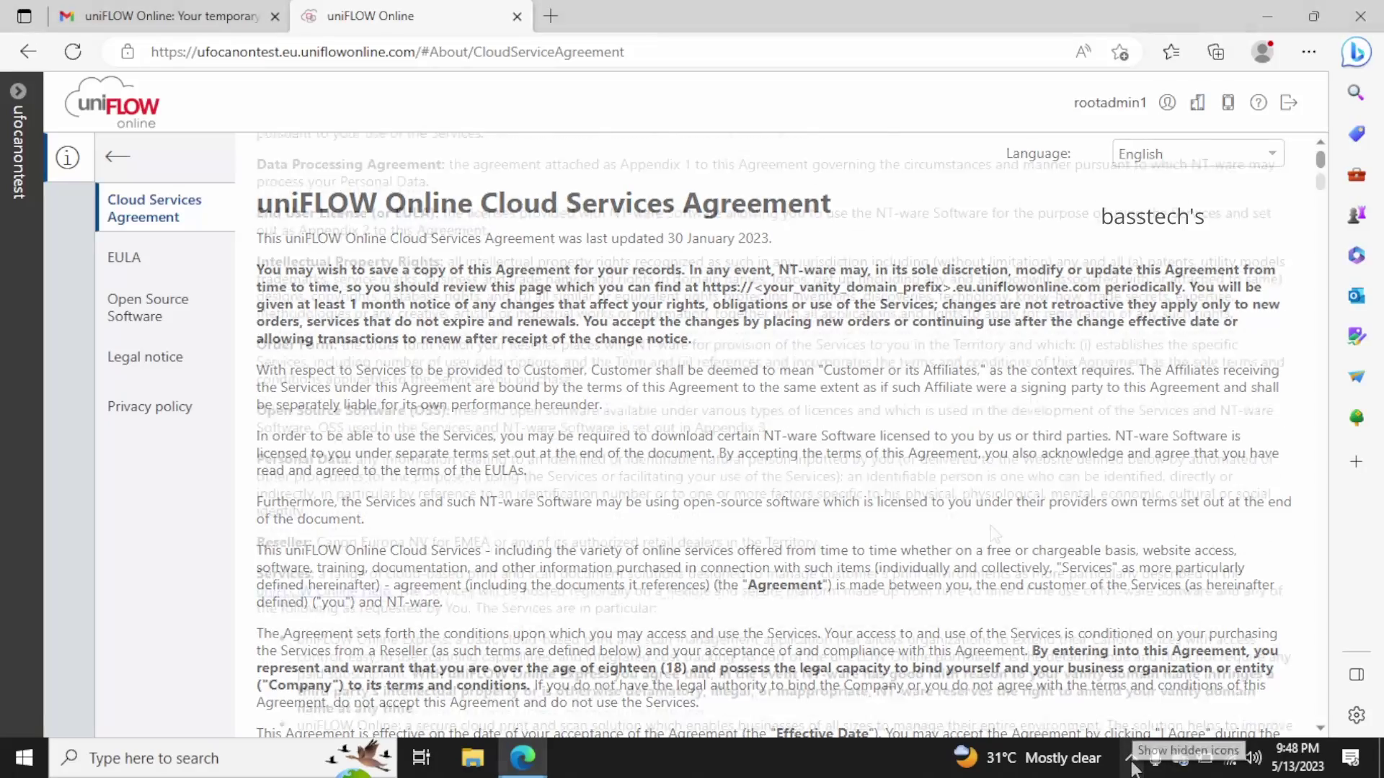
scroll(989, 535, "down", 20)
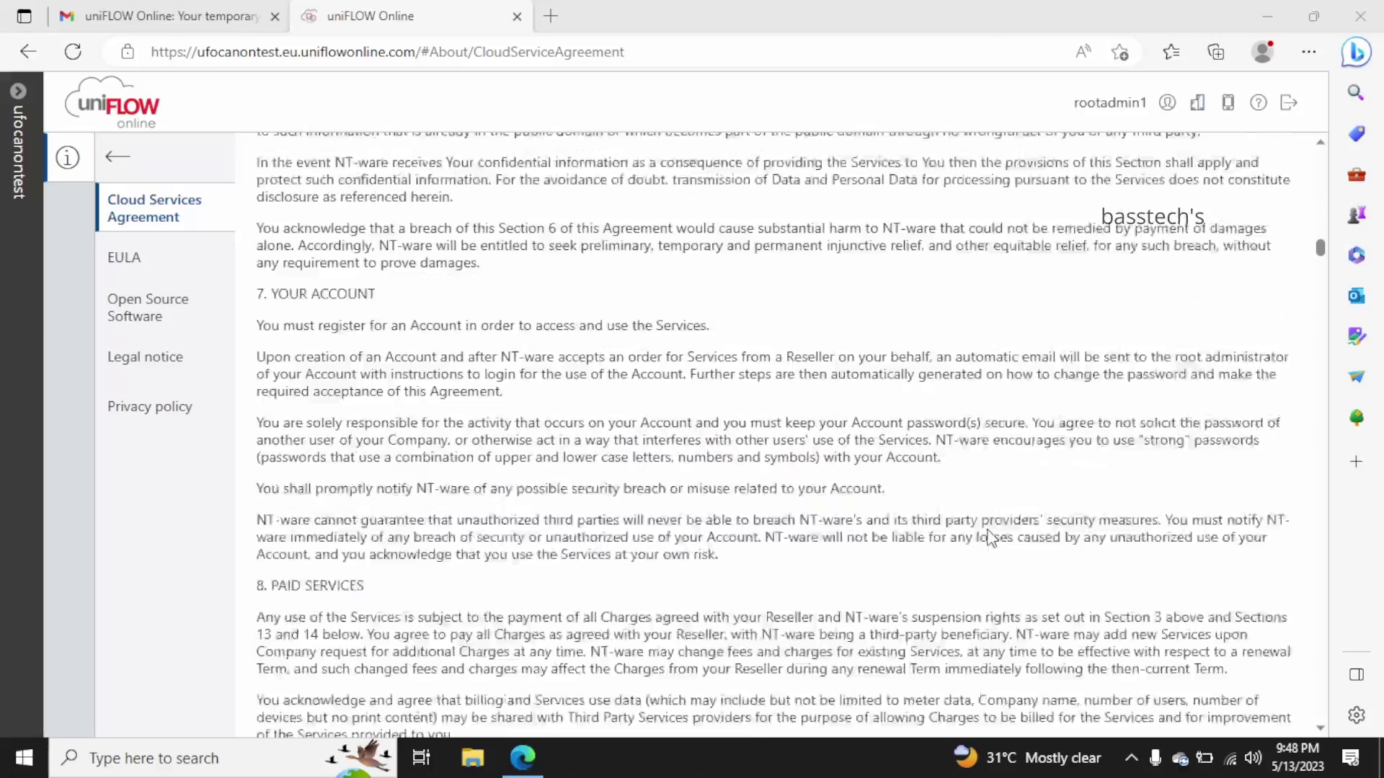
scroll(989, 532, "down", 3)
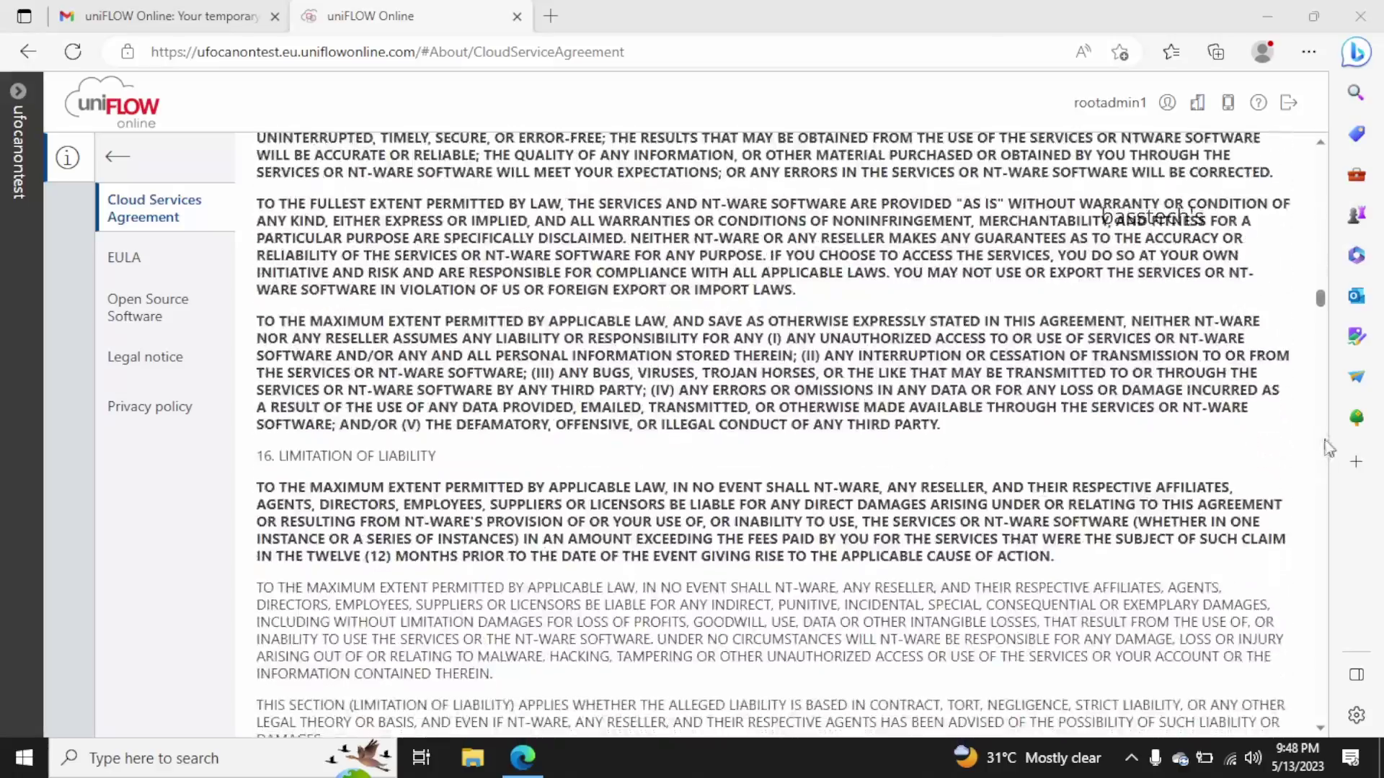
left_click_drag(1321, 299, 1324, 727)
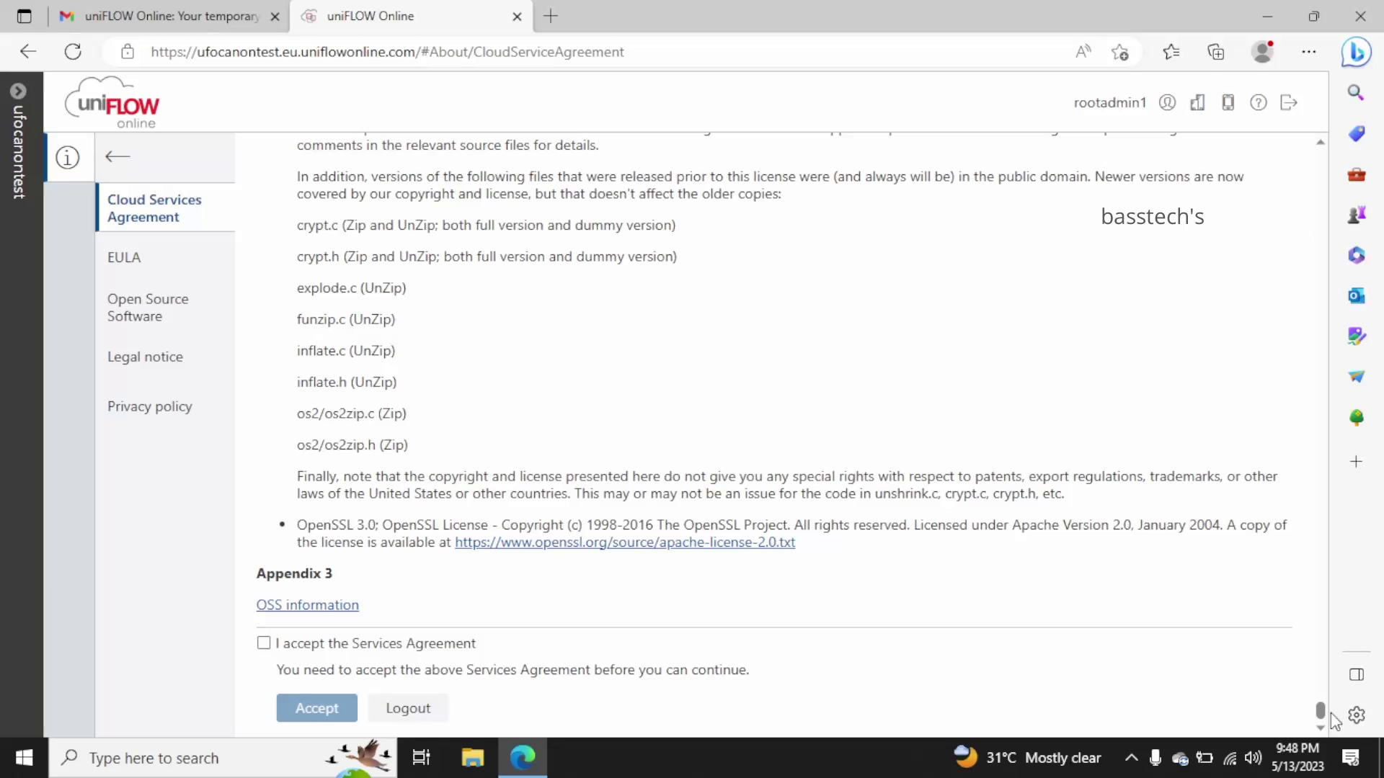
left_click(264, 645)
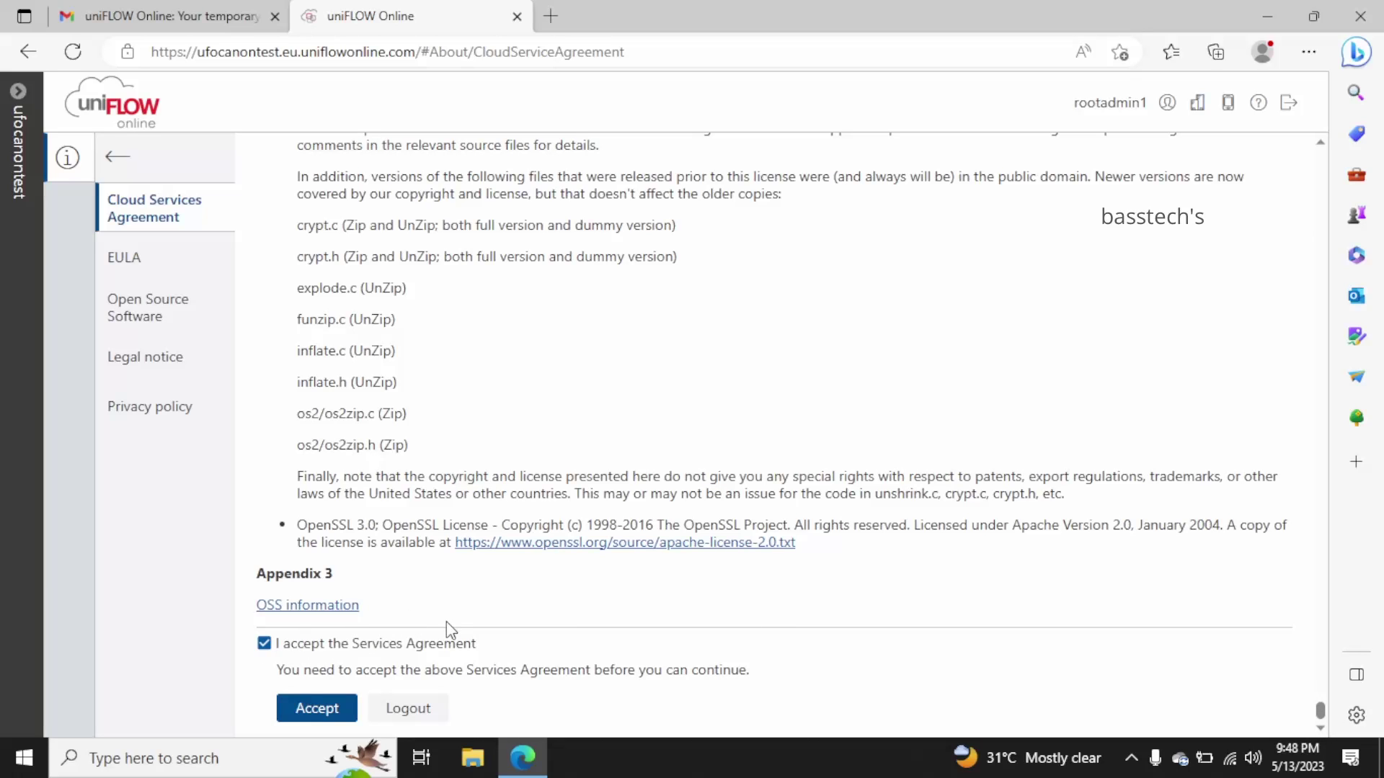
left_click(315, 710)
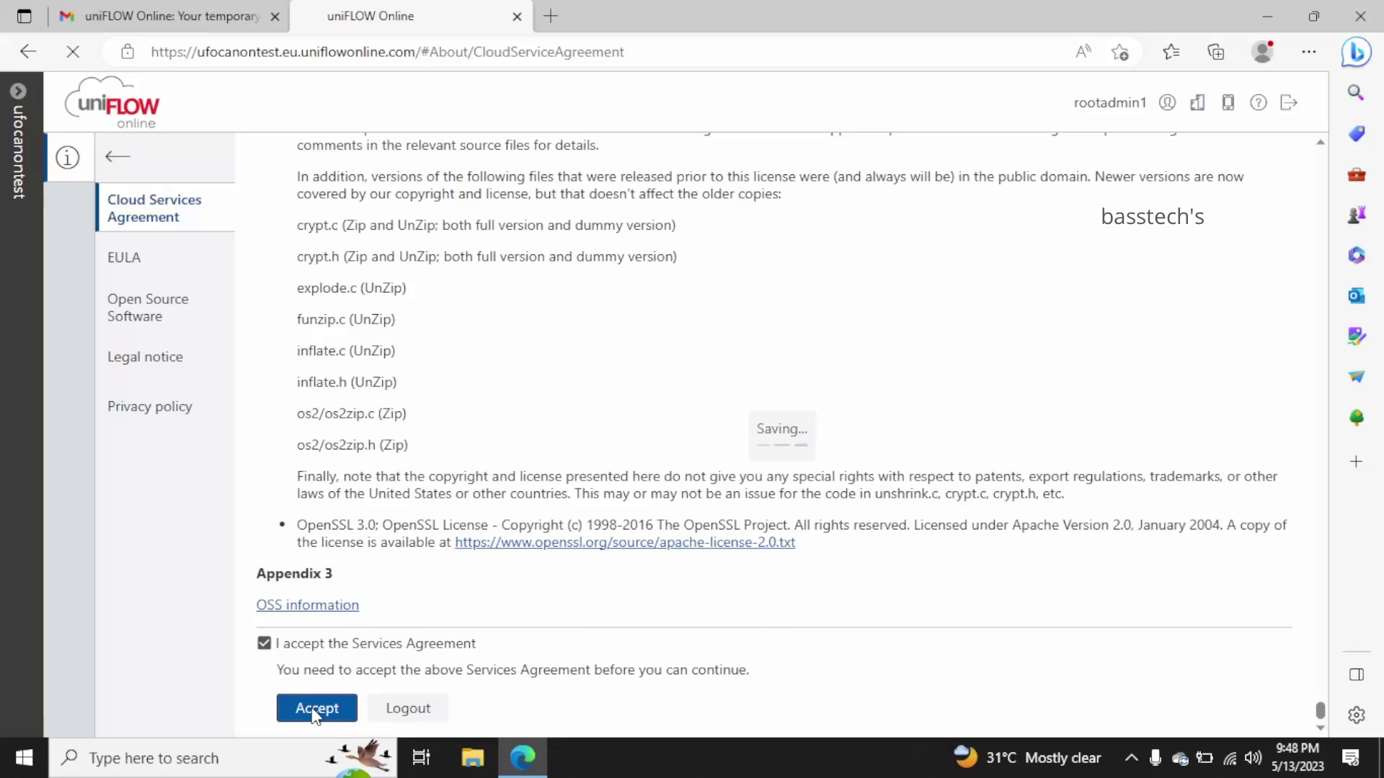